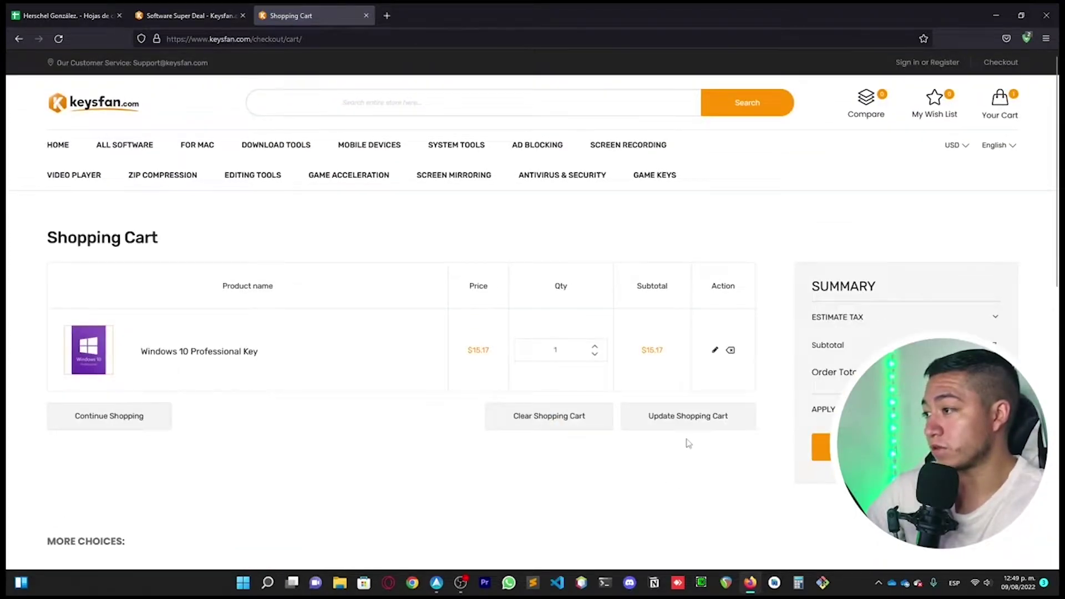
Apply coupon code HGV50 to the Keysfan cart and select the $7.58 order total
click(994, 409)
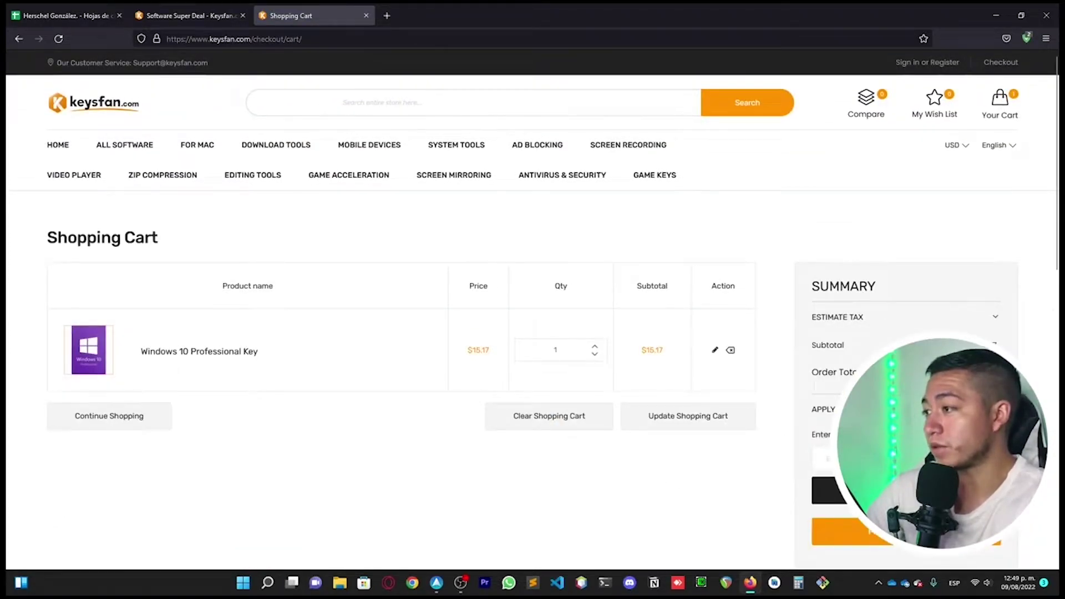
scroll(782, 485, down, 2)
click(835, 379)
scroll(756, 499, down, 3)
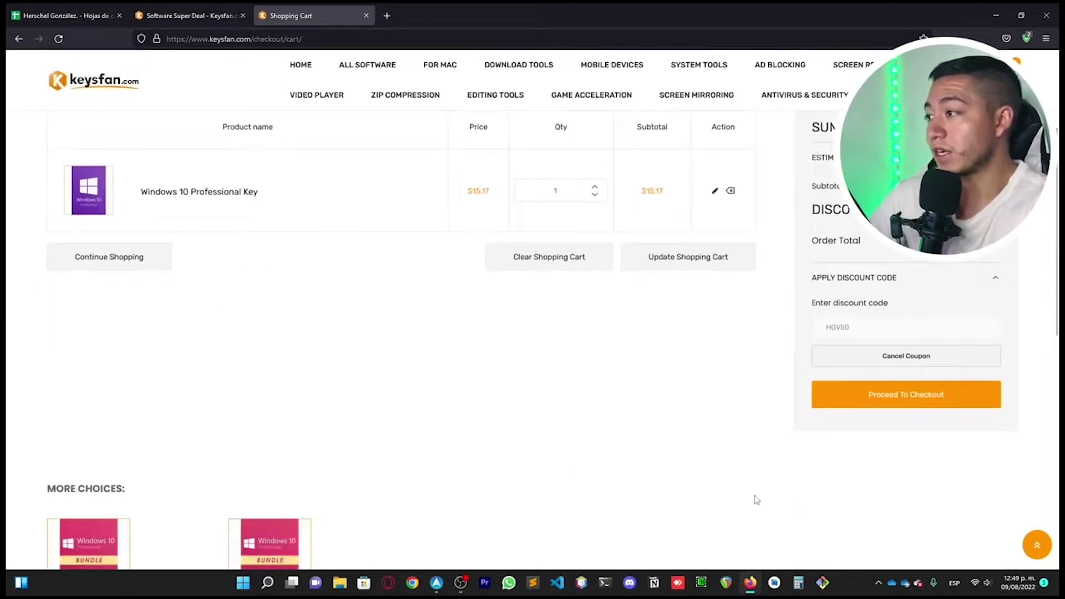
scroll(760, 495, up, 3)
double_click(986, 435)
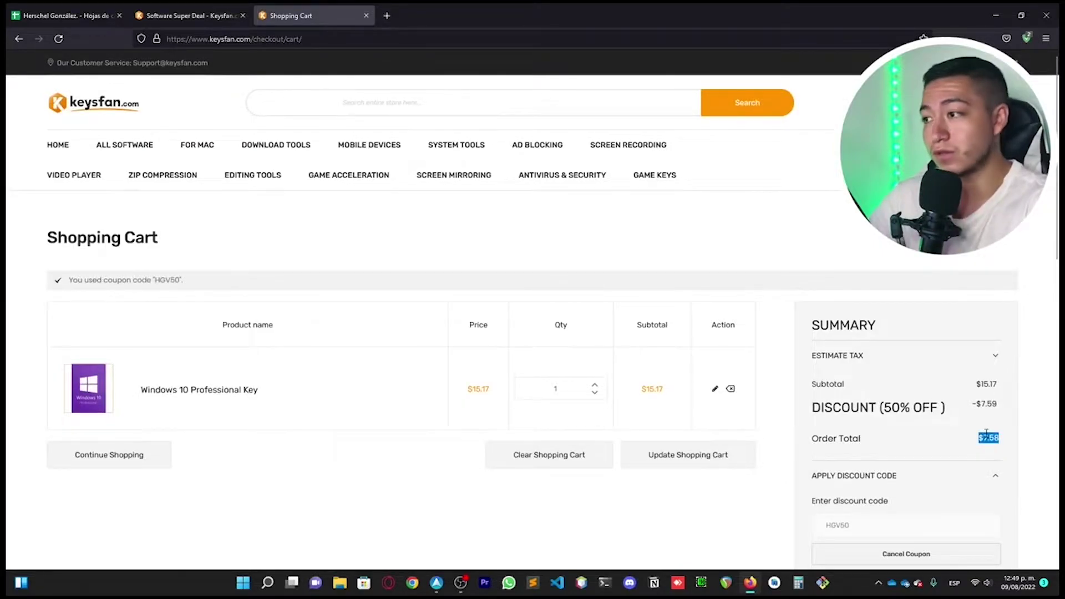
Highlight the 50% OFF discount label and the $7.58 order total
scroll(818, 483, down, 3)
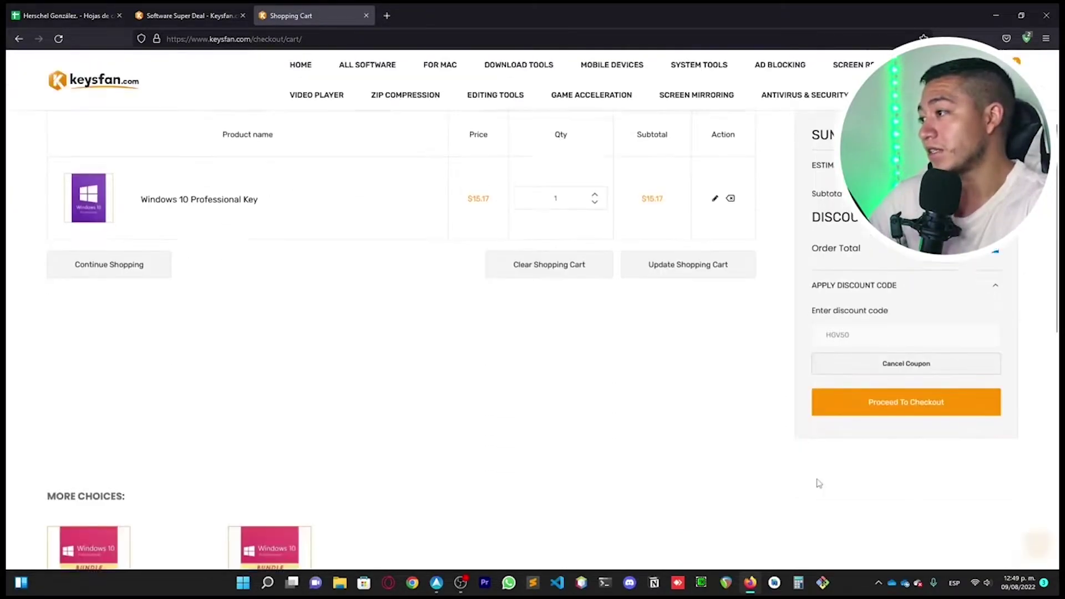
scroll(801, 478, up, 2)
scroll(838, 394, down, 3)
scroll(728, 405, up, 3)
scroll(838, 381, down, 1)
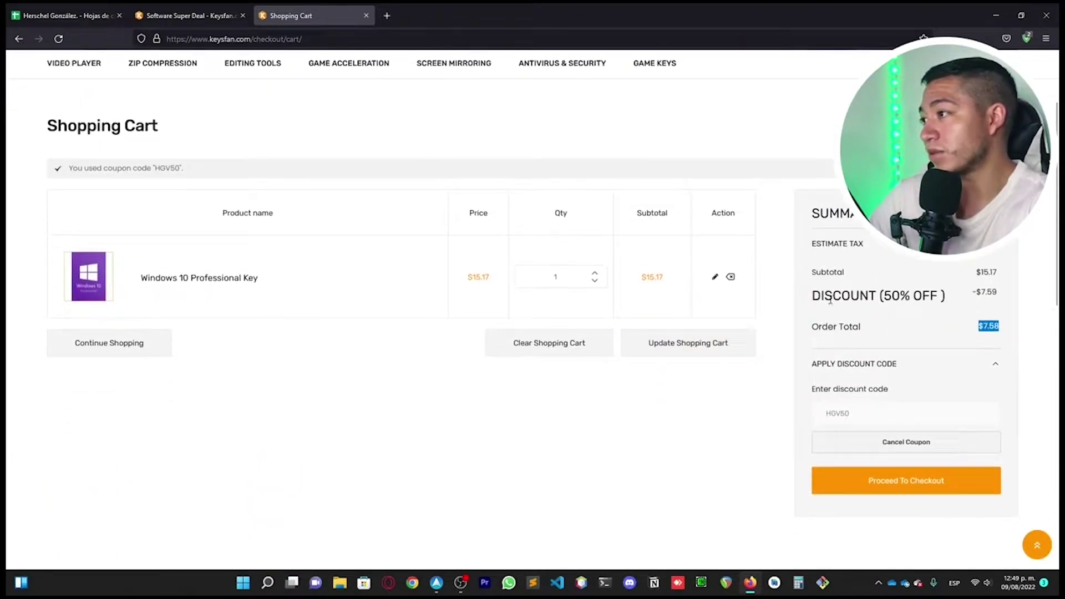
drag(888, 291, 944, 295)
click(998, 323)
drag(991, 327, 979, 326)
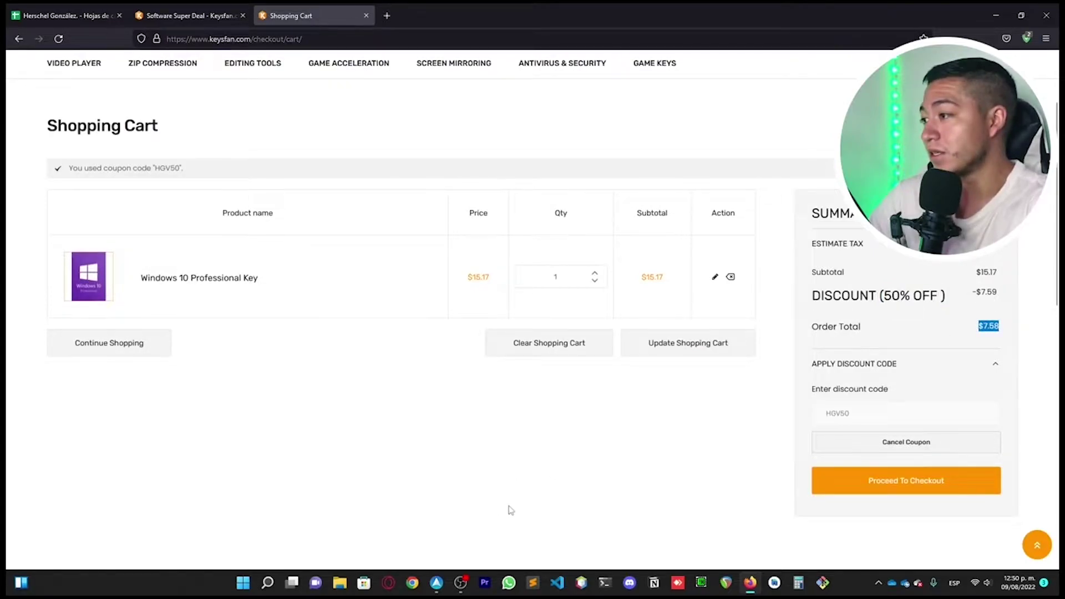
Proceed to Keysfan's Express Checkout and review the billing form and credit card/PayPal options
click(902, 494)
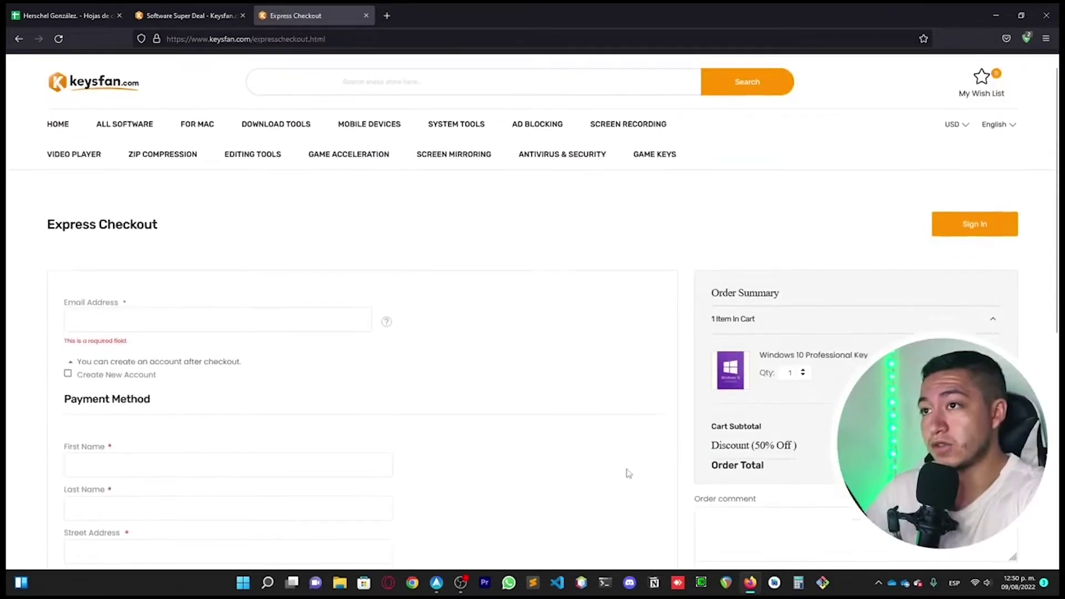
scroll(626, 473, down, 3)
scroll(595, 468, down, 4)
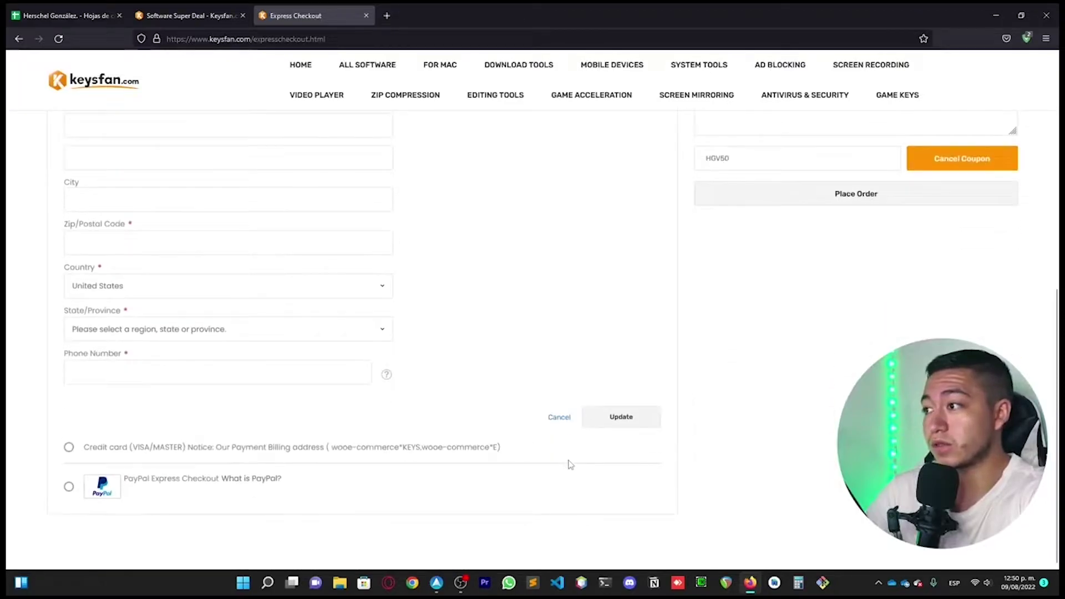
scroll(568, 464, up, 7)
scroll(536, 465, down, 7)
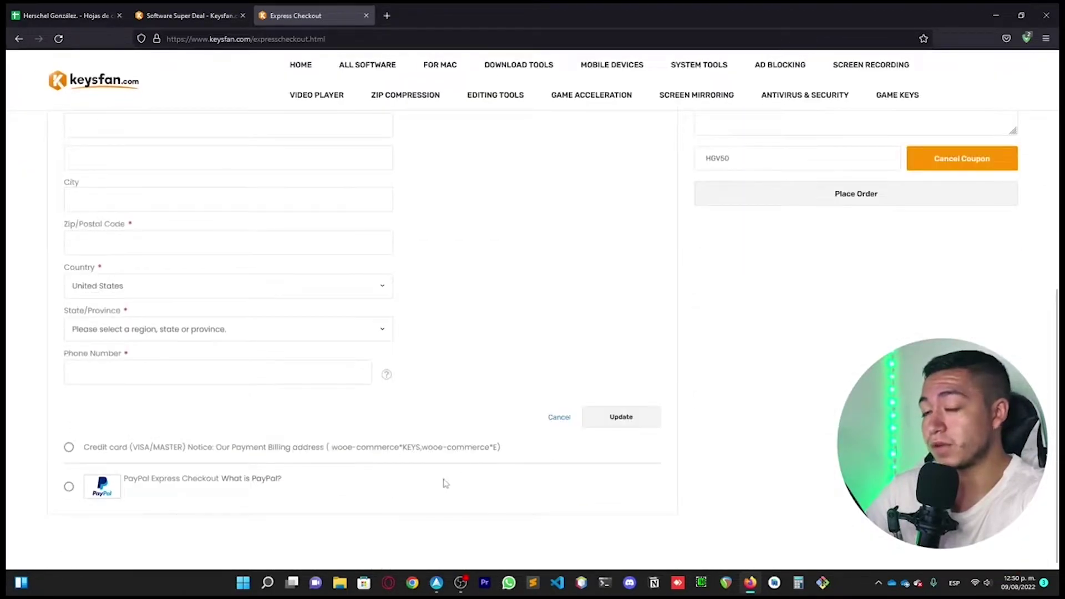
scroll(535, 459, up, 6)
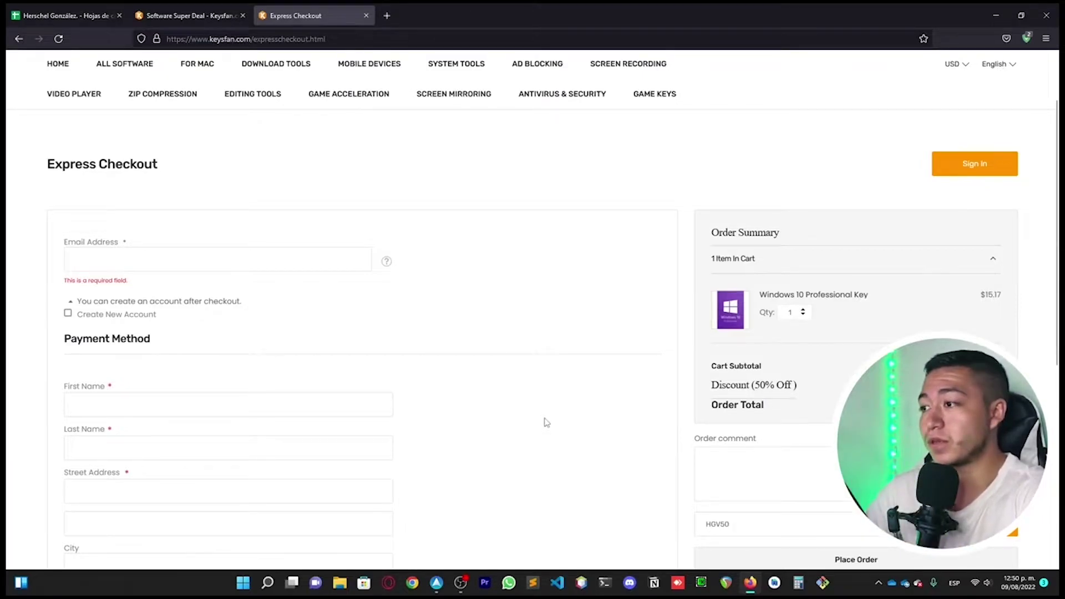
scroll(577, 430, down, 6)
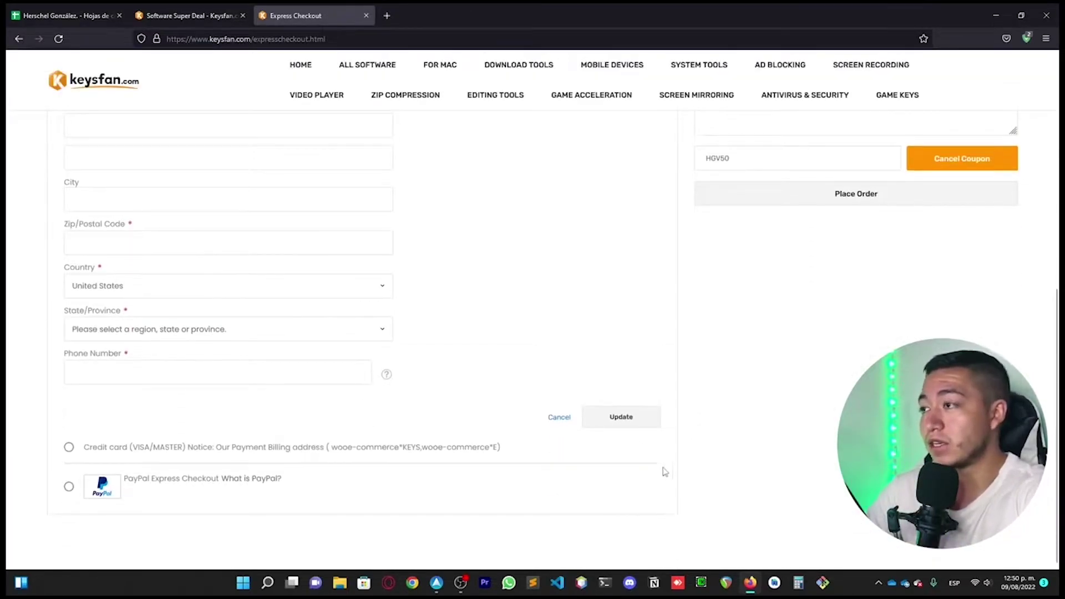
scroll(616, 462, up, 8)
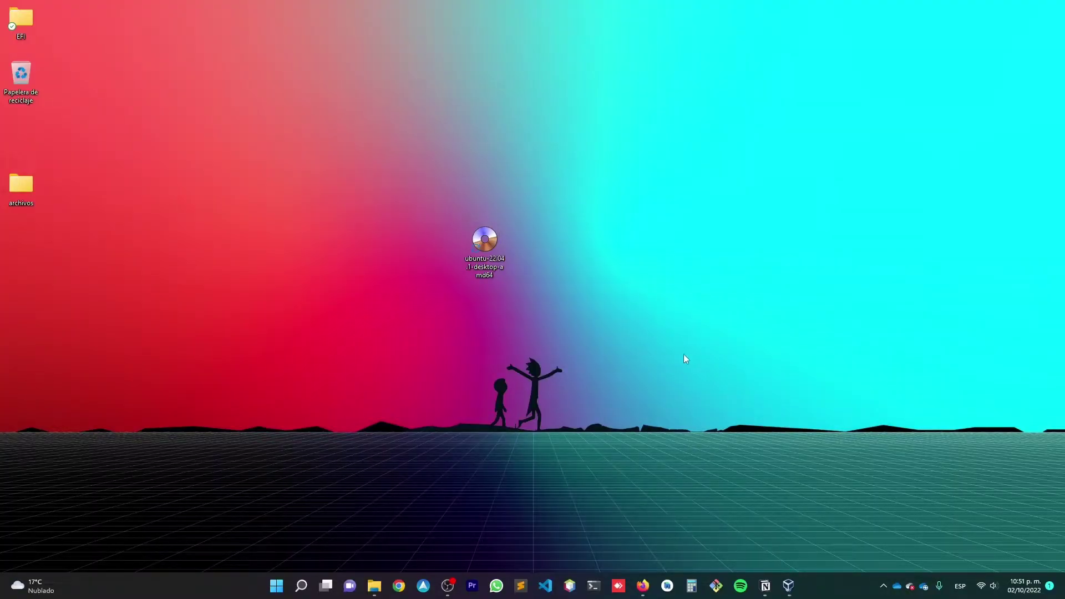
Minimize Firefox and launch Oracle VM VirtualBox from Windows Search's recent apps
click(498, 257)
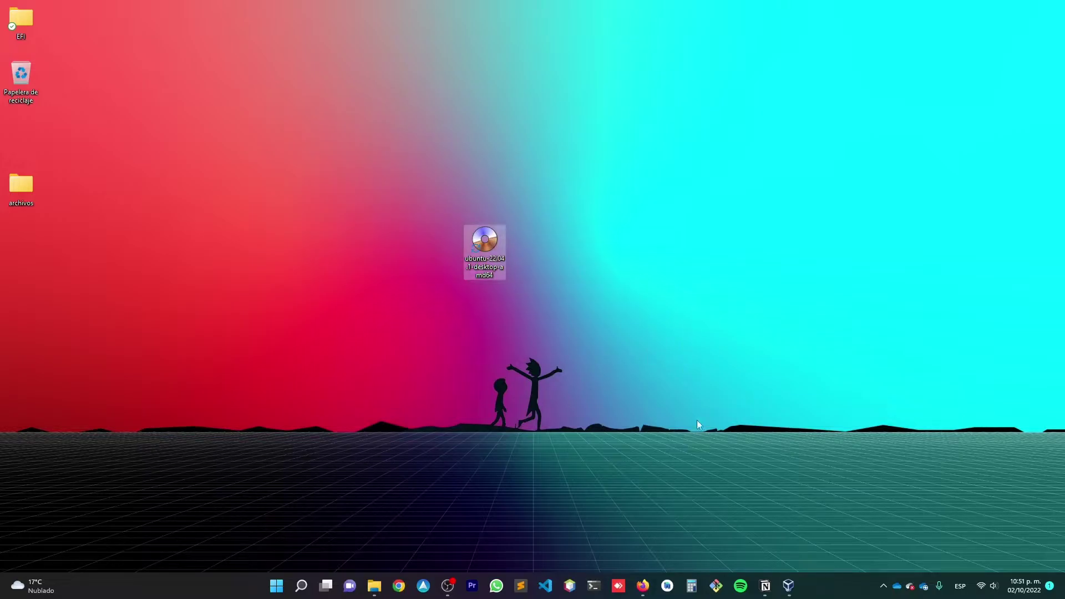
click(644, 589)
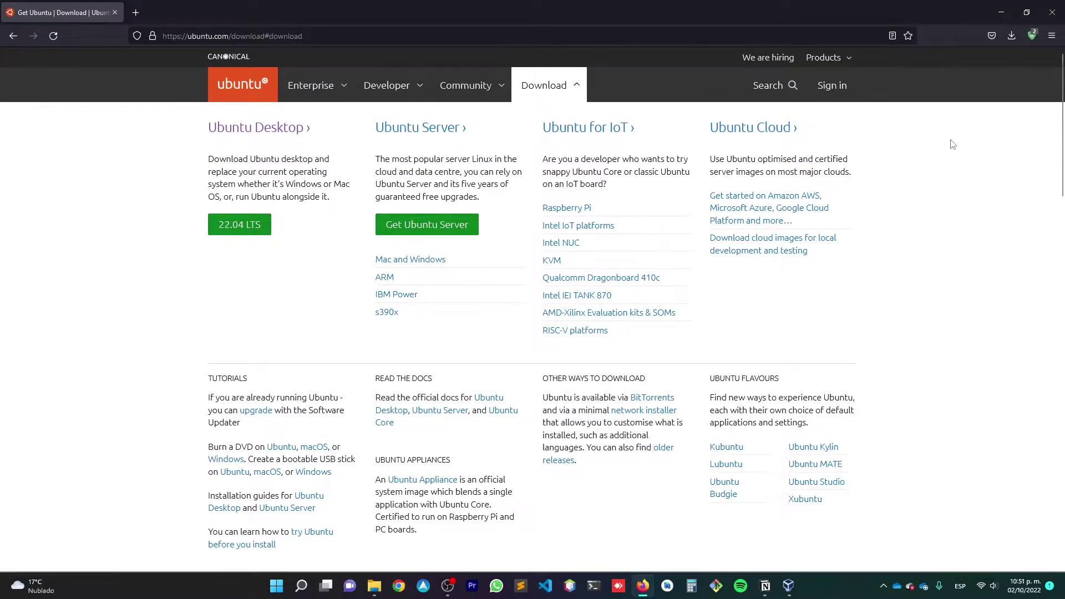
click(1002, 12)
click(303, 593)
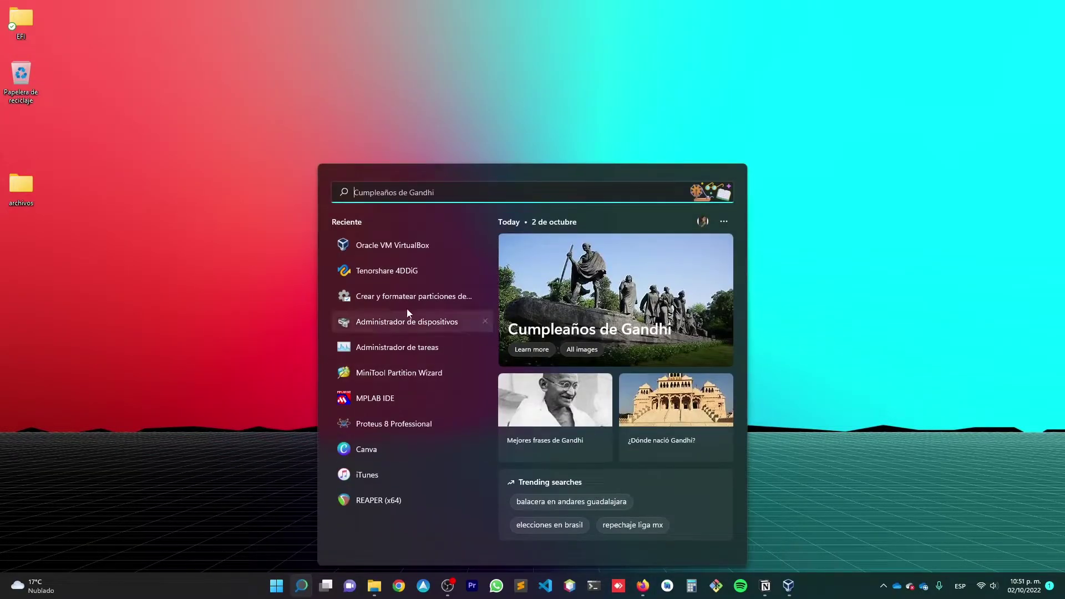
click(413, 251)
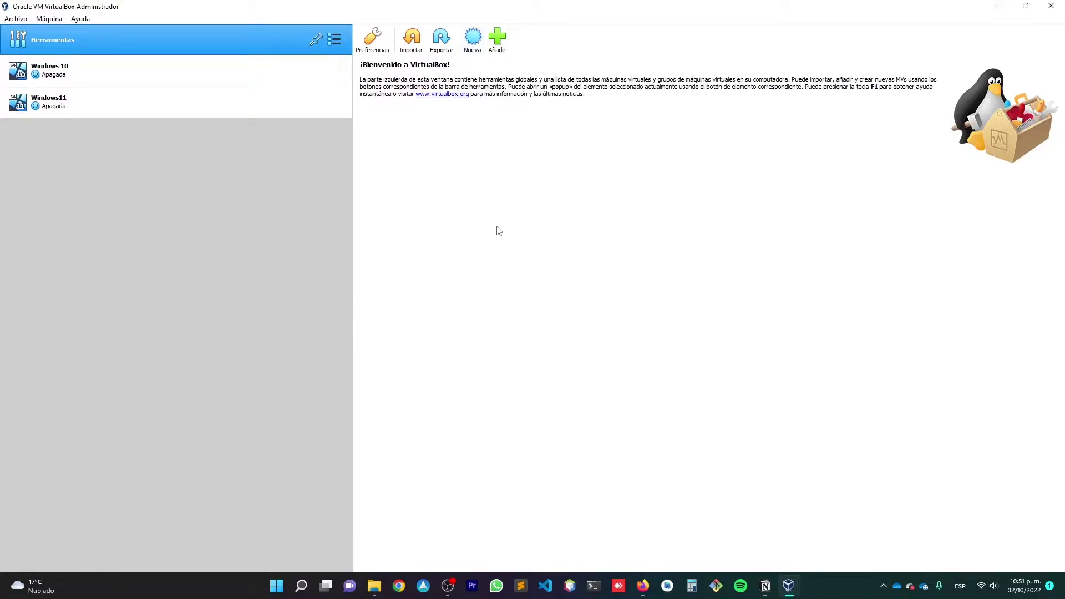
Start a new virtual machine named Ubuntu
click(473, 39)
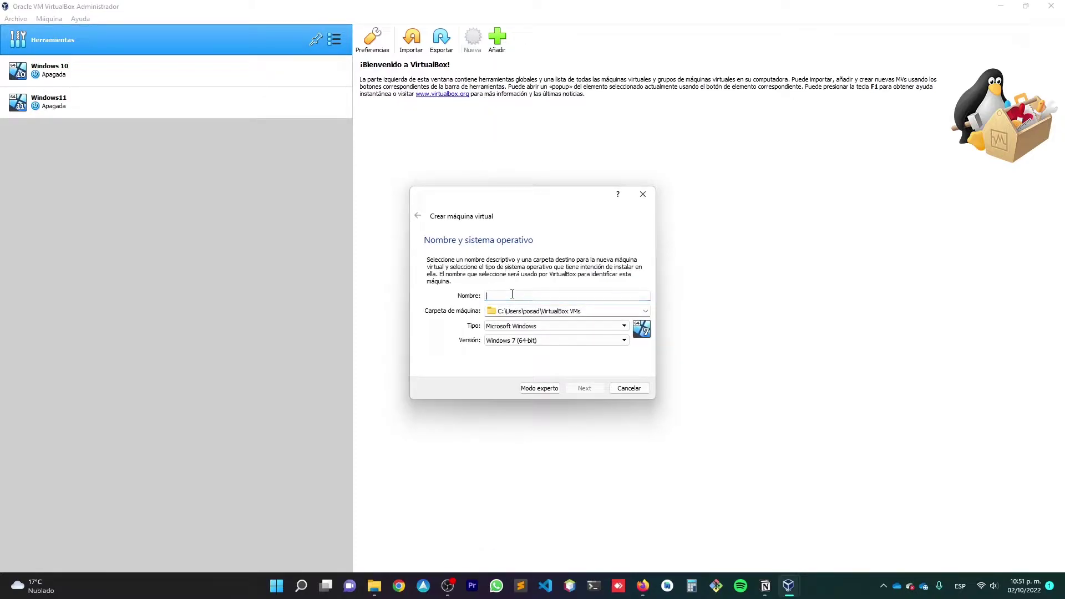
text(Ubuntu)
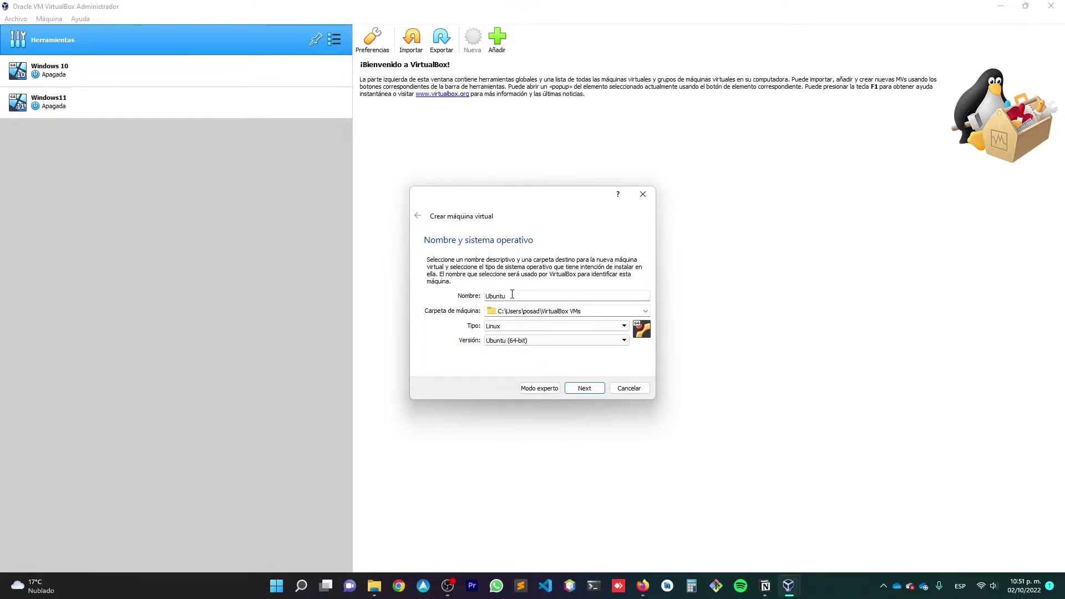
click(512, 295)
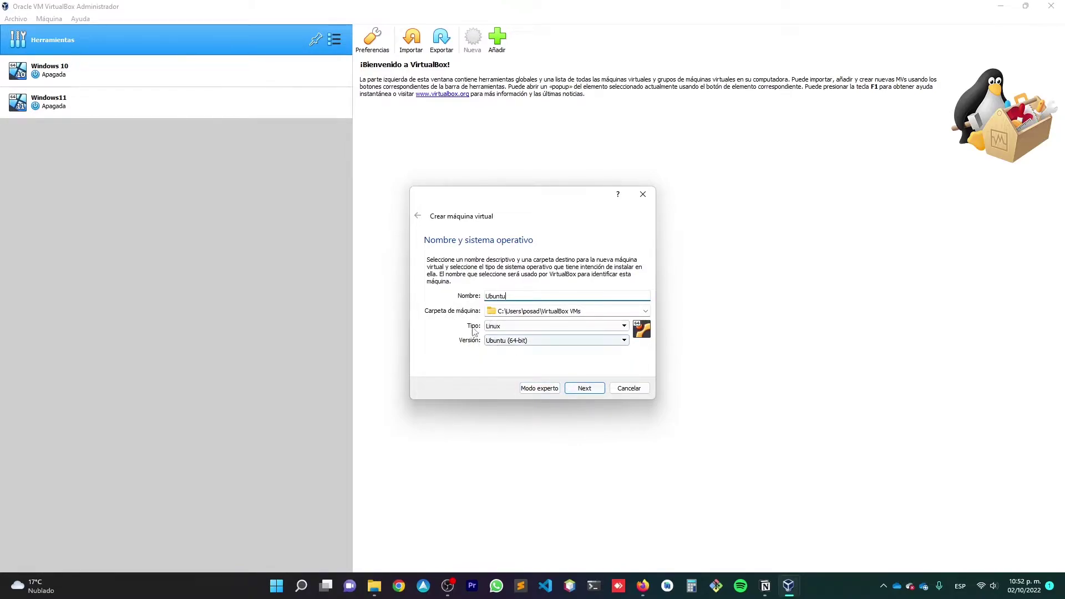
click(587, 389)
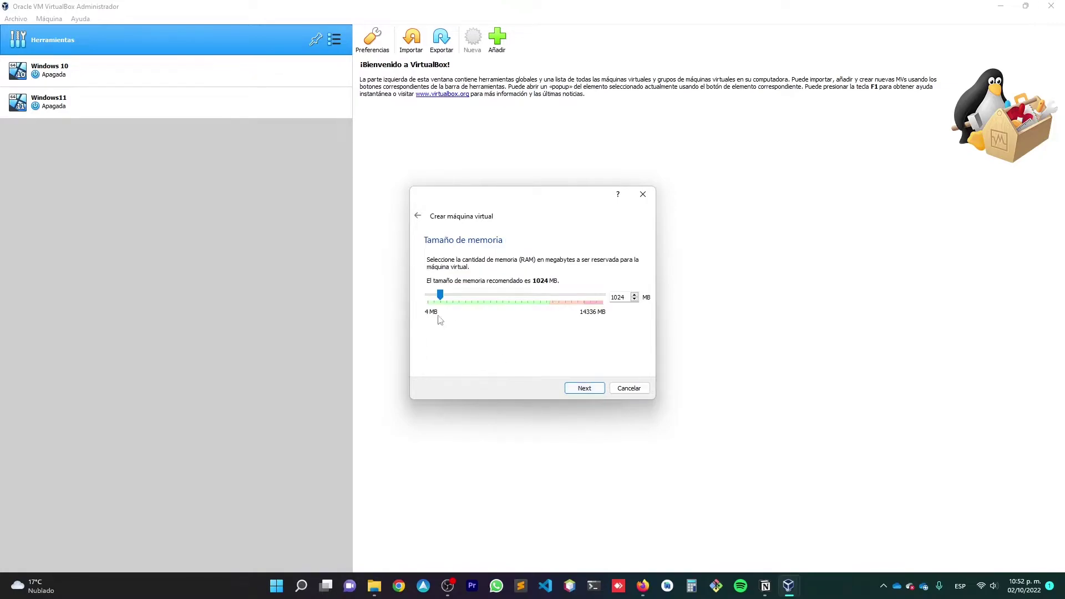
Set the new VM's memory to 4096 MB and continue to the hard disk step
drag(440, 301, 521, 308)
drag(517, 298, 477, 300)
click(585, 389)
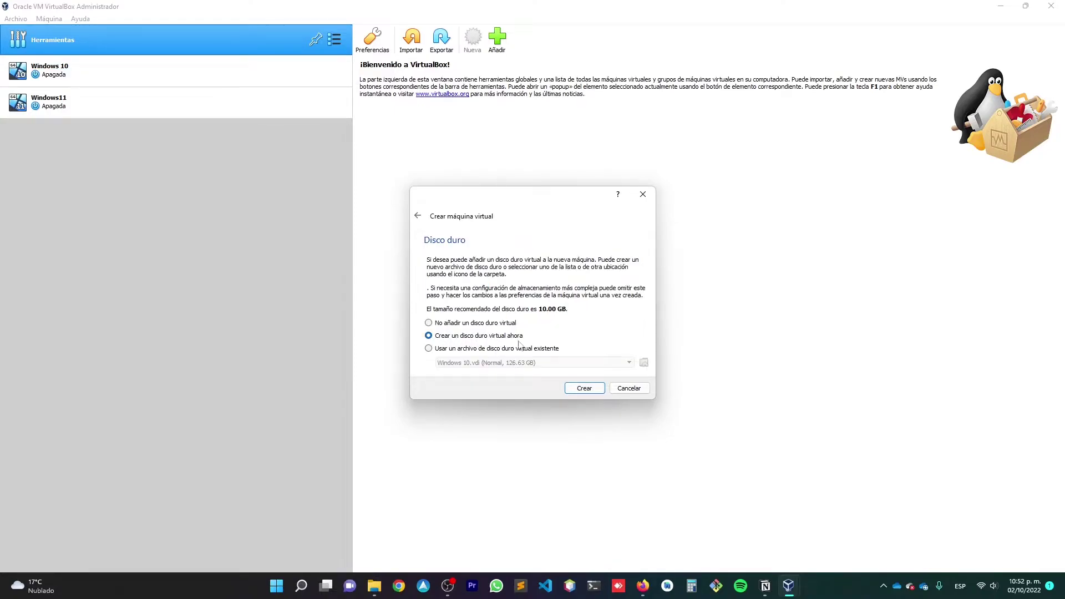
Create a dynamically allocated 126.63 GB VDI disk and finish the Ubuntu VM
click(579, 391)
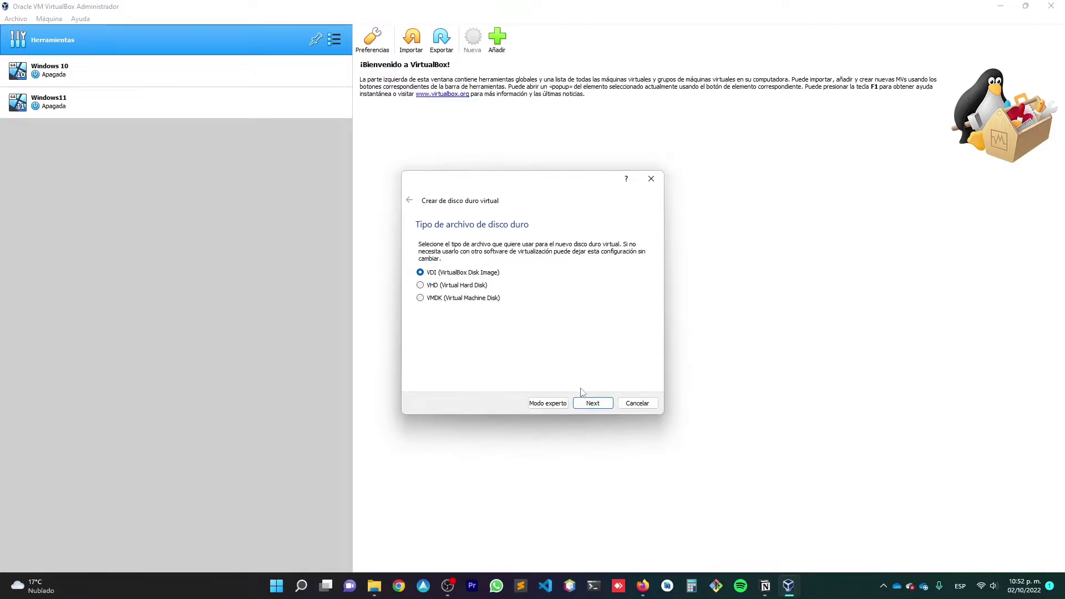
click(592, 403)
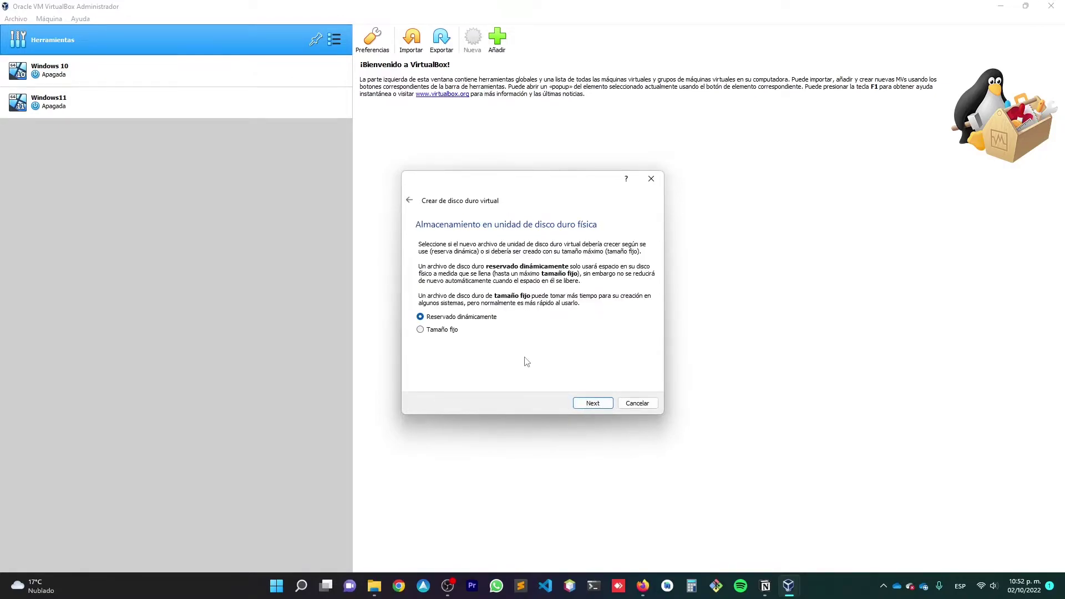
click(580, 400)
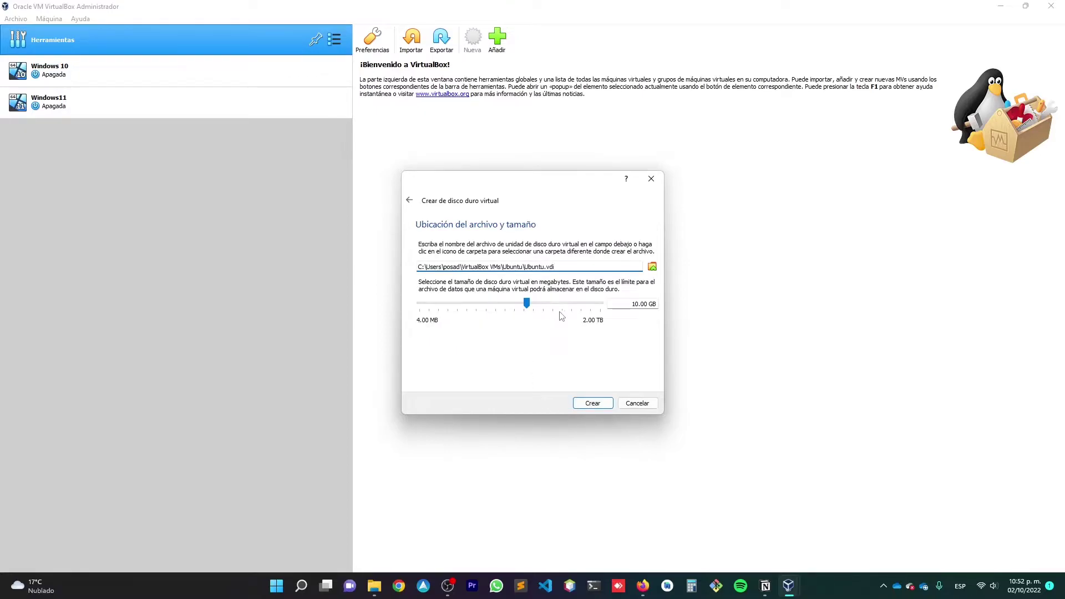
click(638, 301)
drag(527, 303, 565, 308)
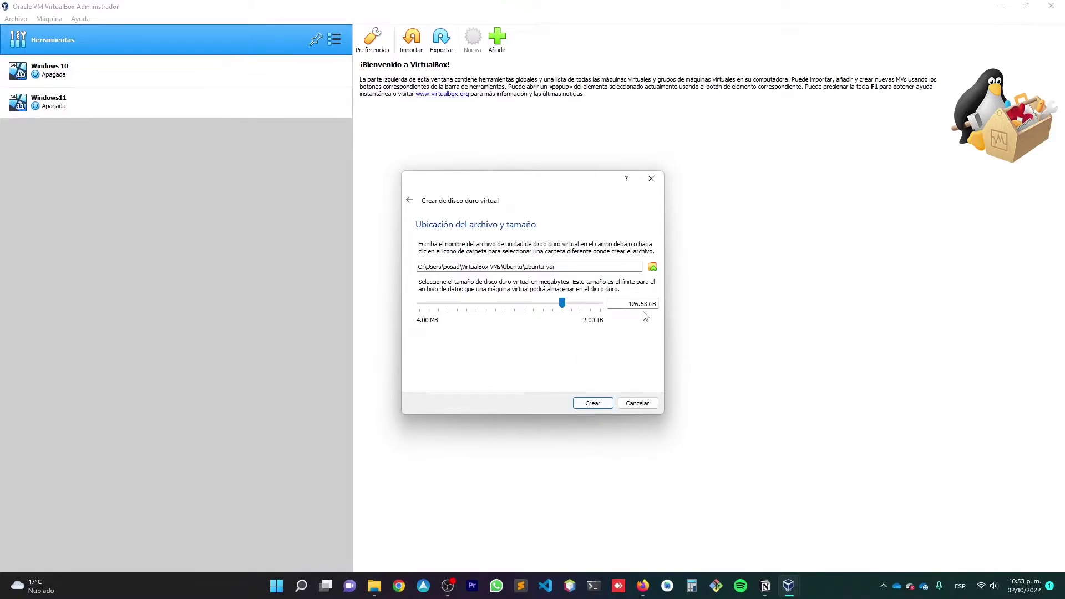
click(594, 405)
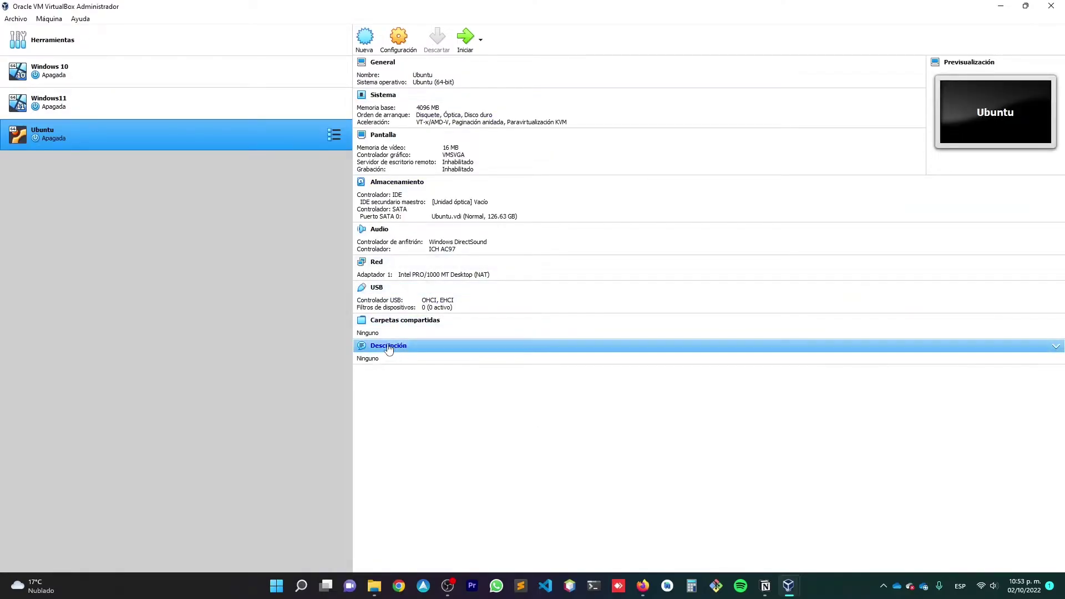
In the Ubuntu VM's settings, set the processor count to 2 on the System page
click(400, 37)
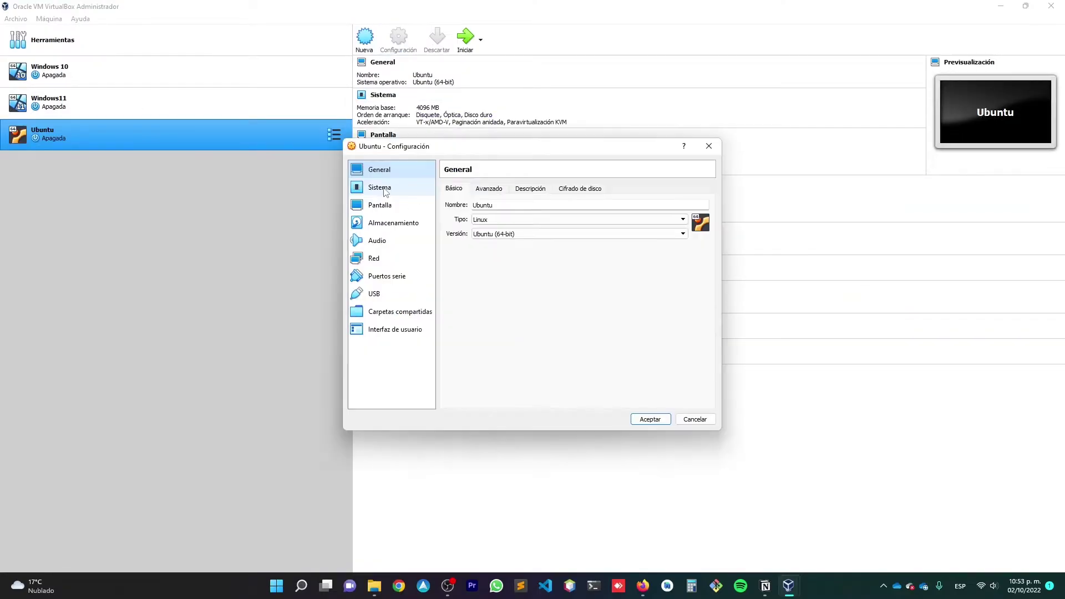
click(412, 191)
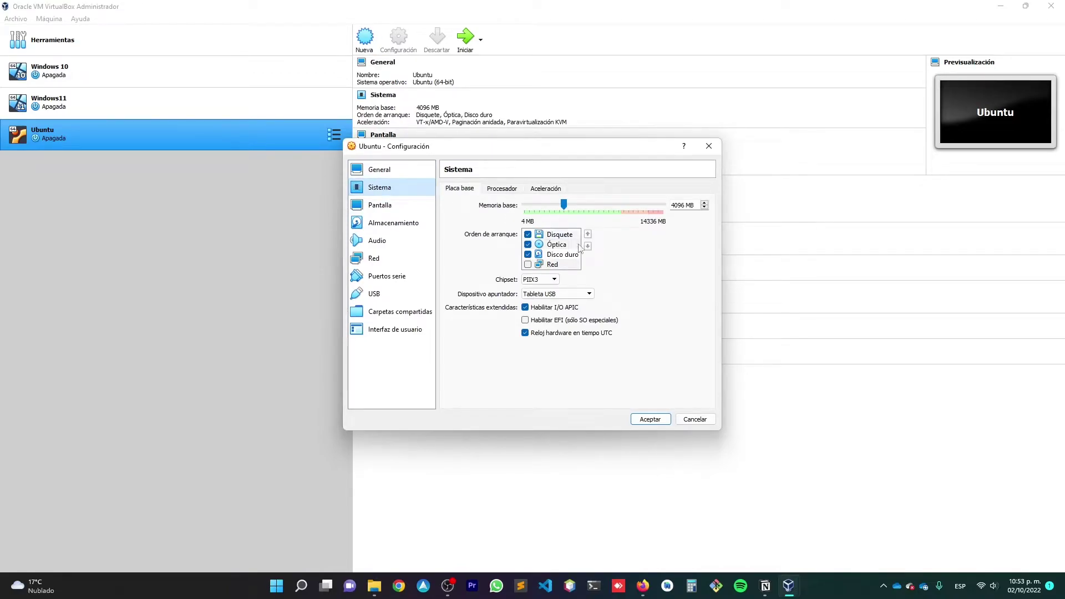
click(499, 188)
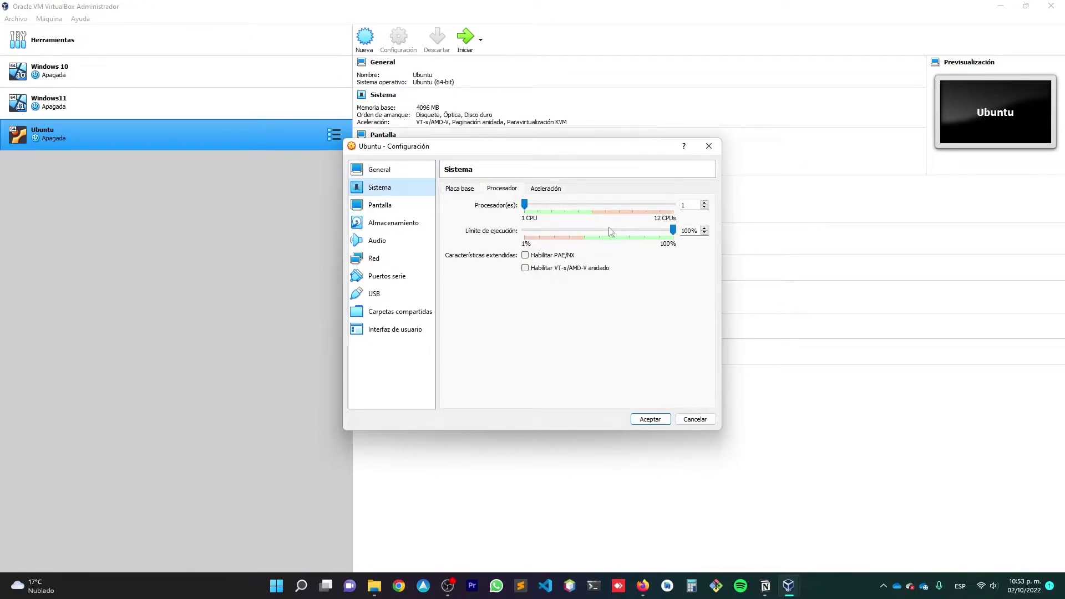
drag(525, 207, 549, 214)
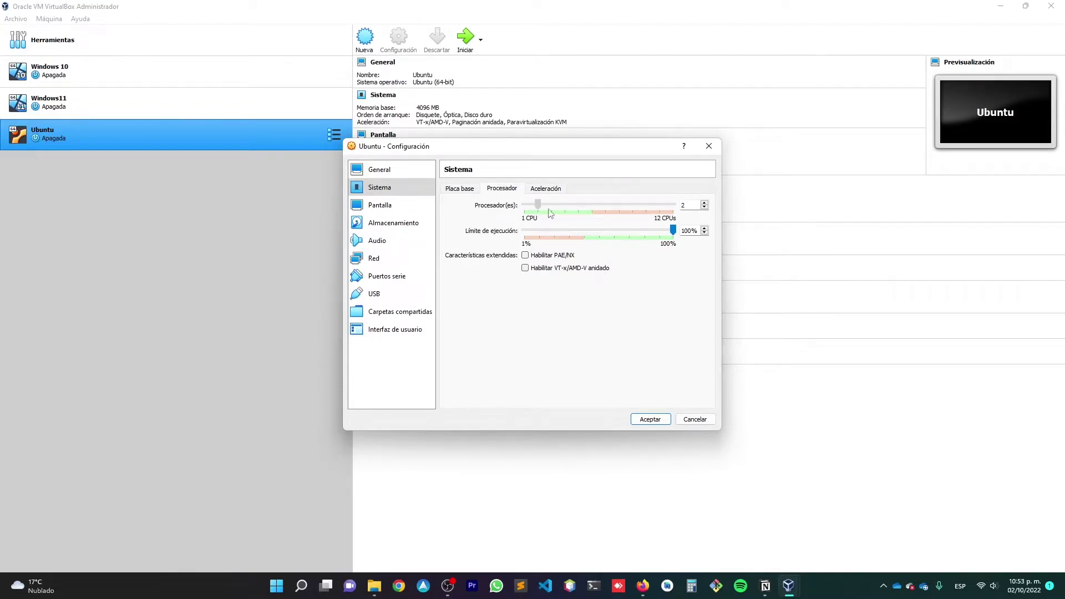
Raise video memory to 128 MB and go to the Storage page
click(380, 206)
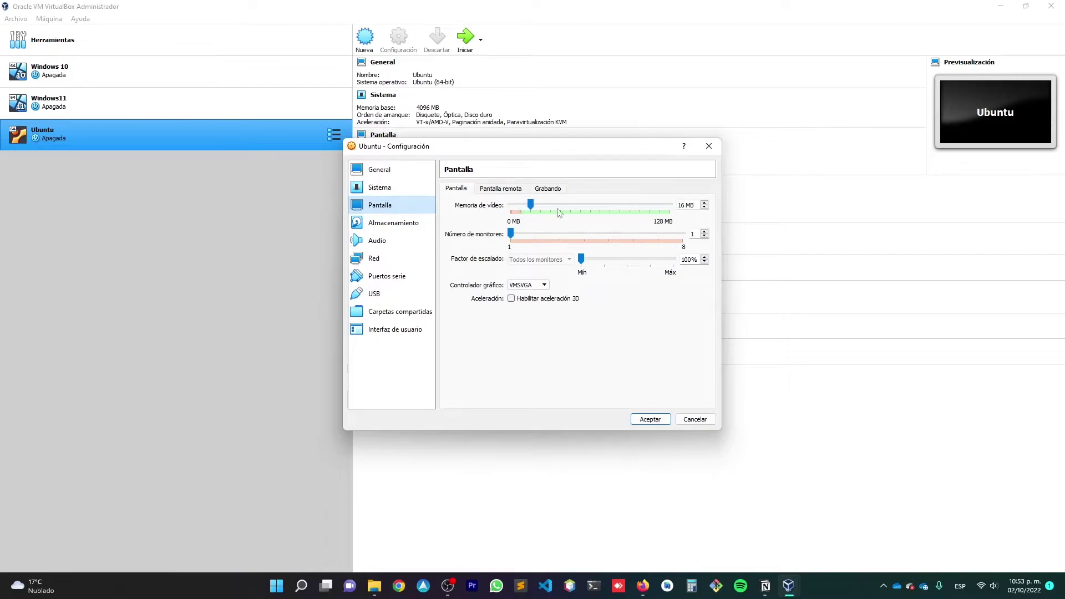
drag(531, 205, 670, 205)
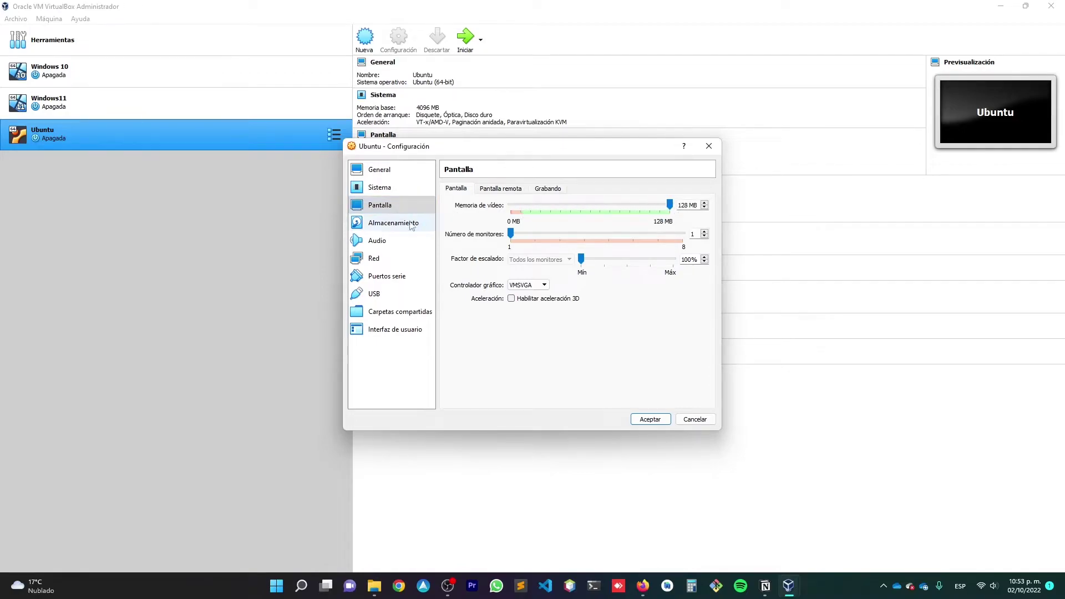
click(418, 224)
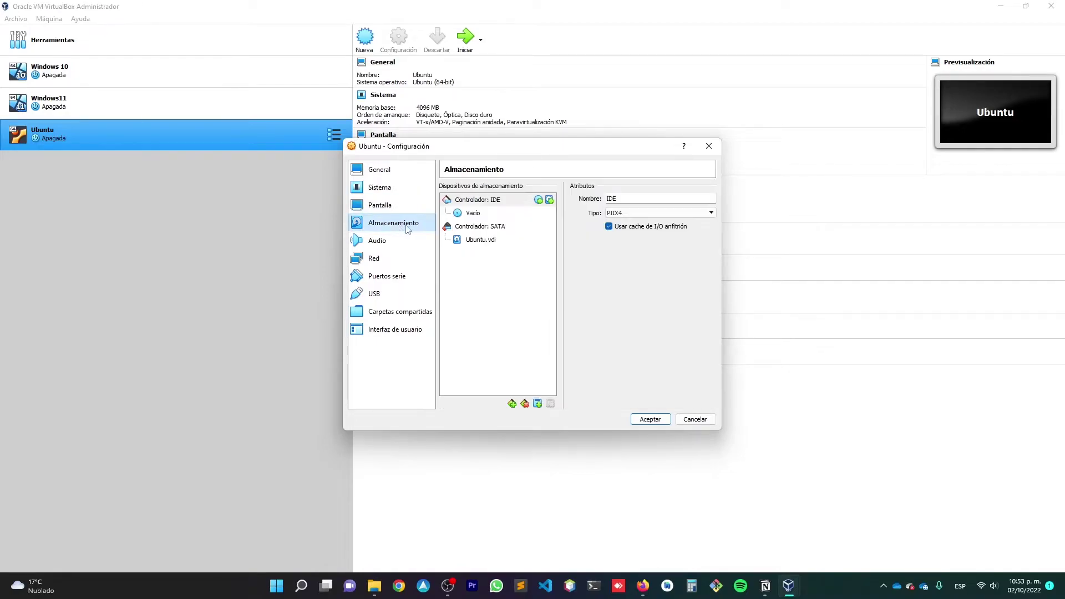
Load ubuntu-22.04.1-desktop-amd64 ISO into the empty IDE optical drive and accept the settings
click(477, 214)
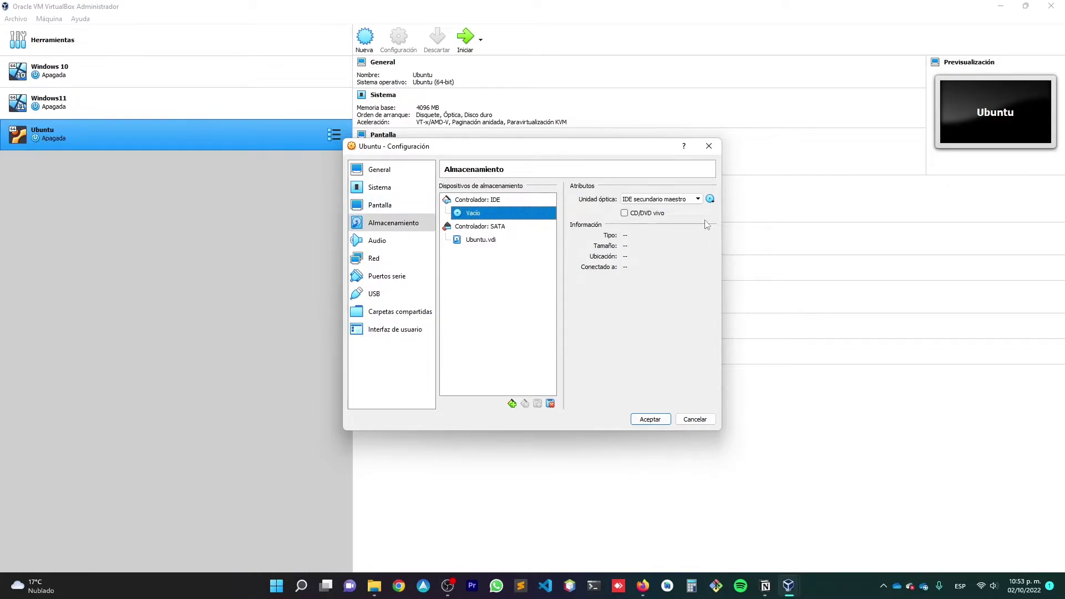
click(711, 199)
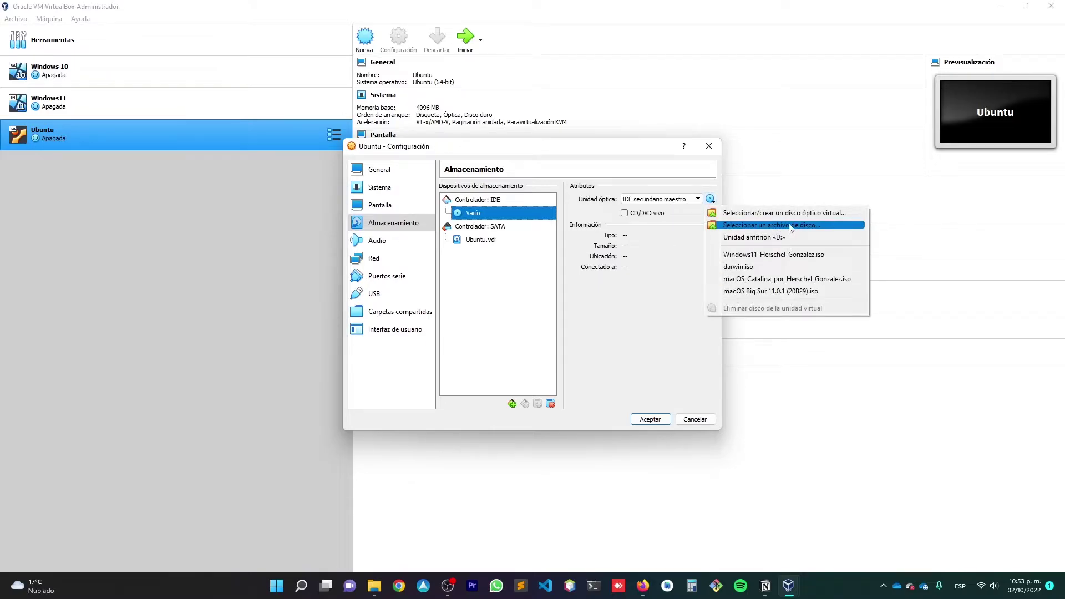
click(814, 225)
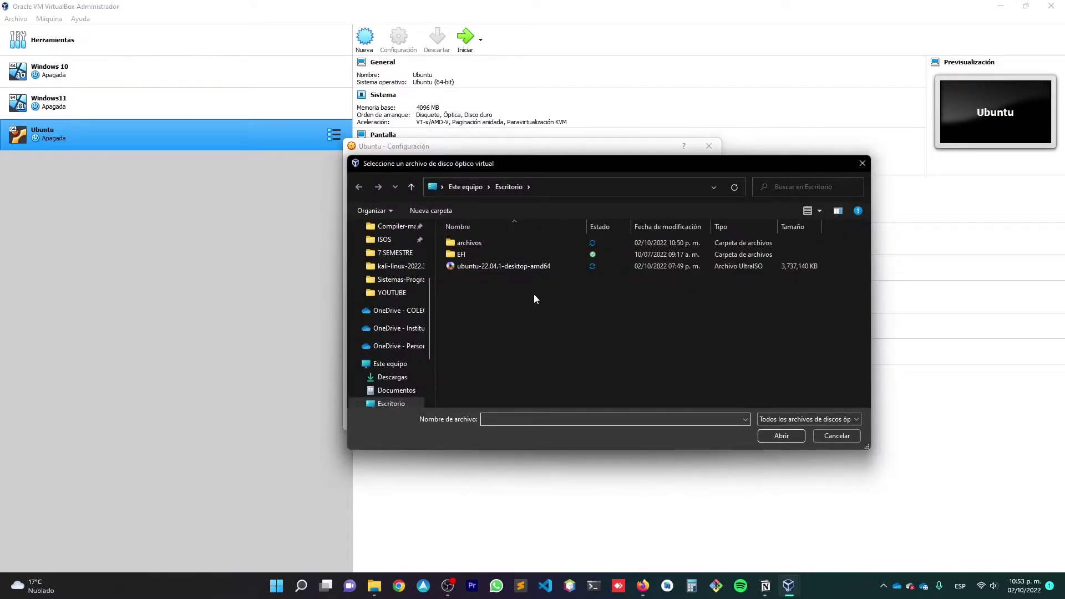
click(500, 266)
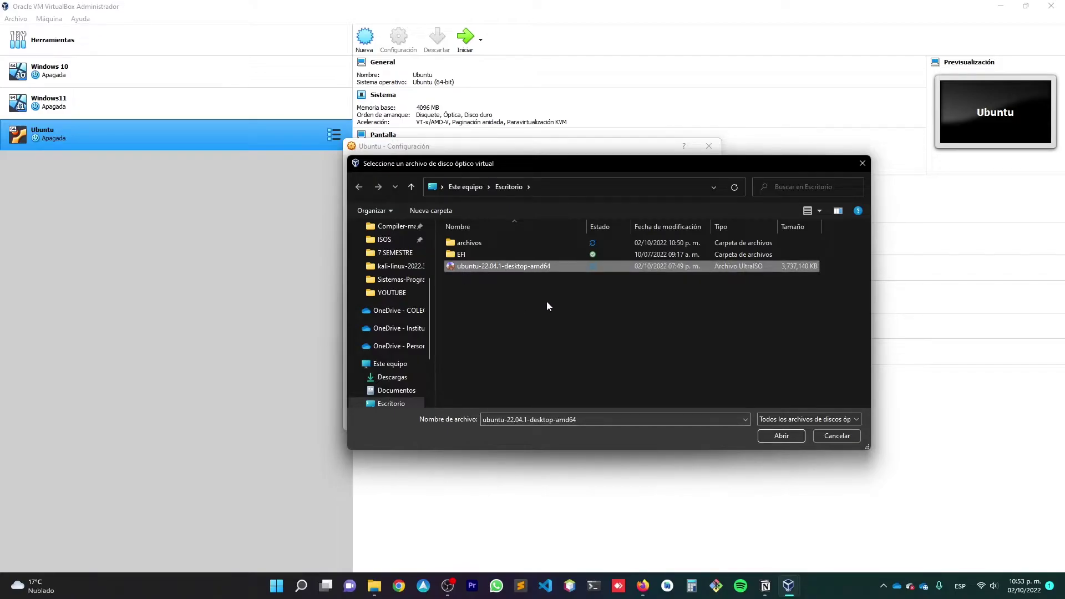
click(782, 436)
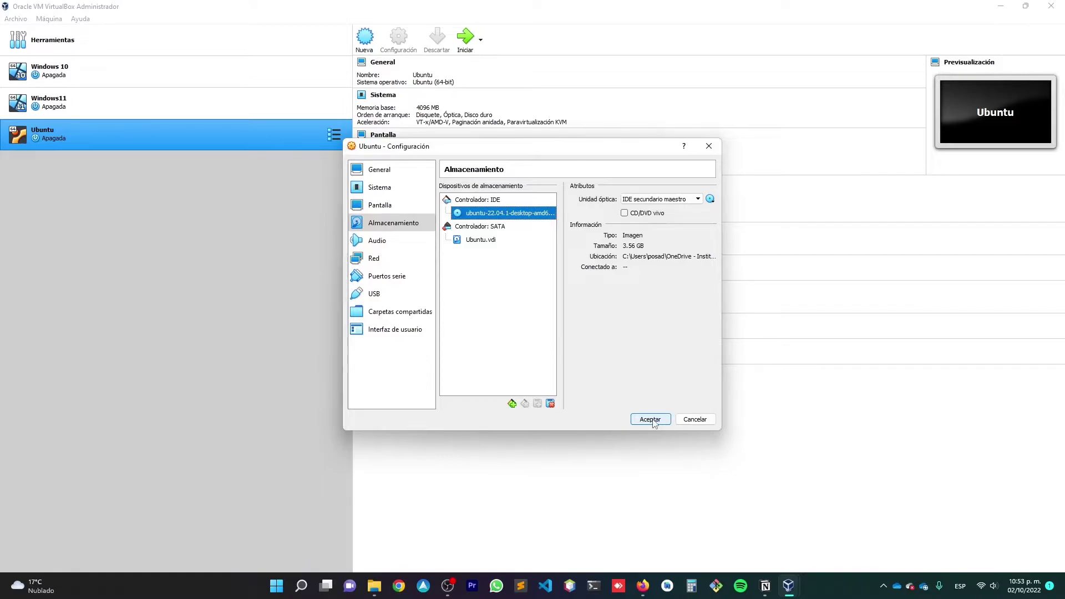
click(651, 421)
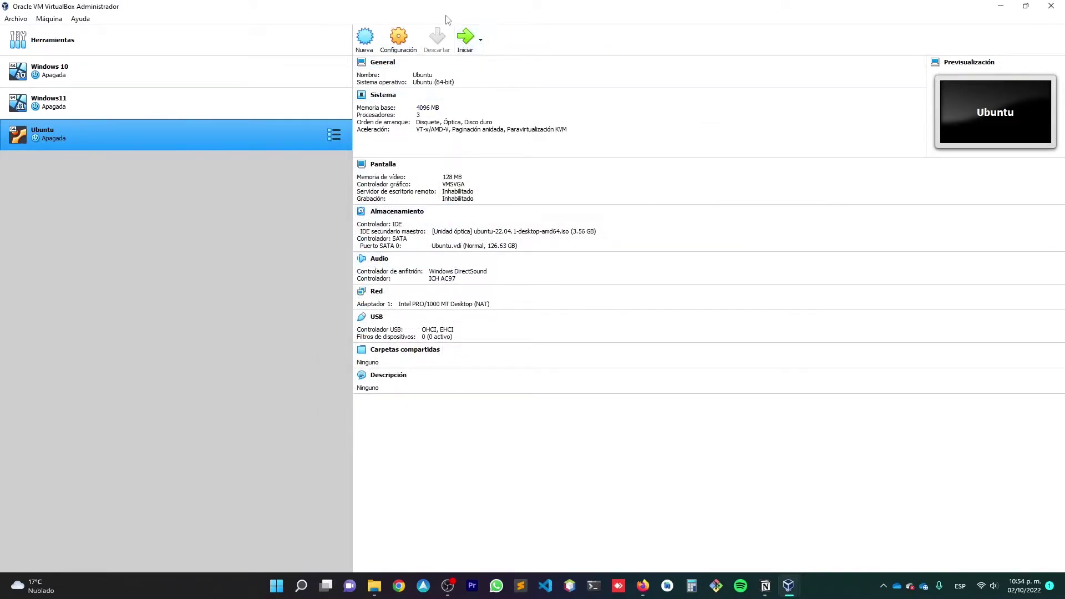
Start the Ubuntu VM, inspect the 'usb-ehci' error details, dismiss it, and reopen settings
click(467, 37)
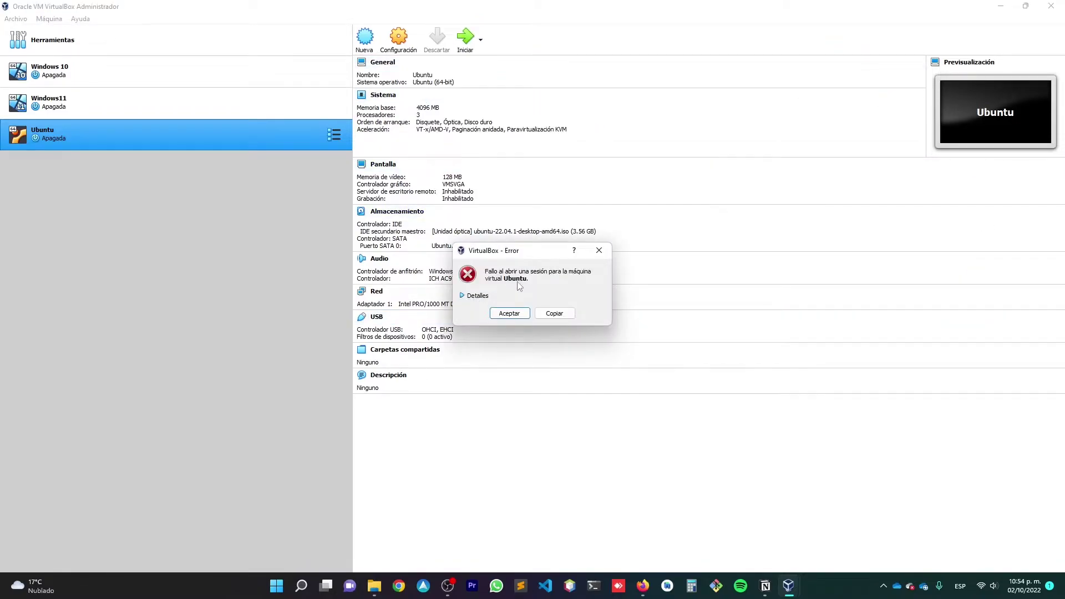
click(479, 297)
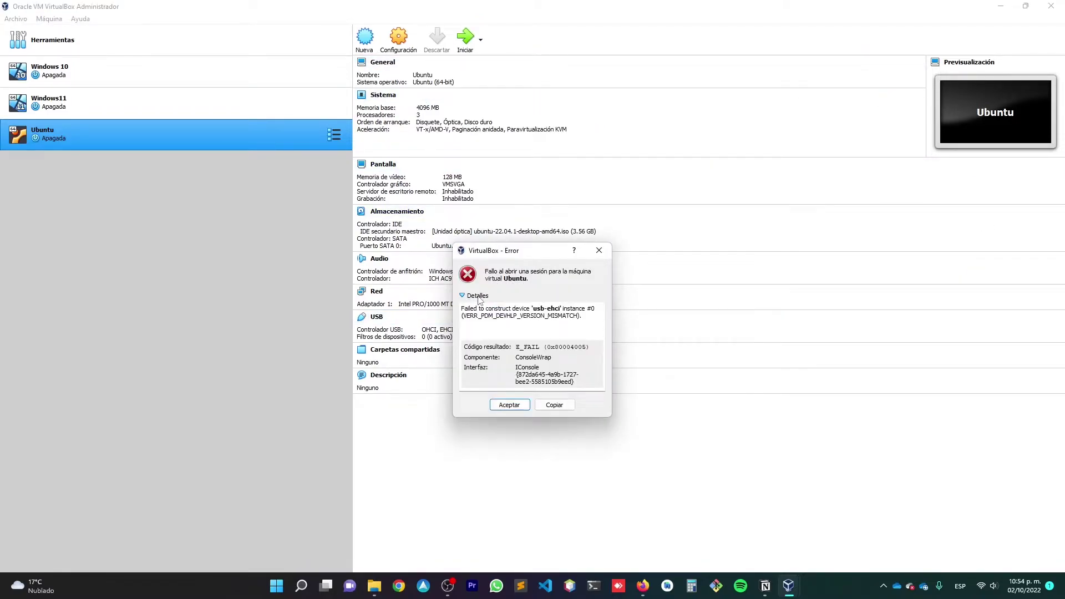
mouse_move(532, 310)
mouse_down()
mouse_move(565, 309)
mouse_move(514, 313)
mouse_move(553, 310)
mouse_up()
click(515, 410)
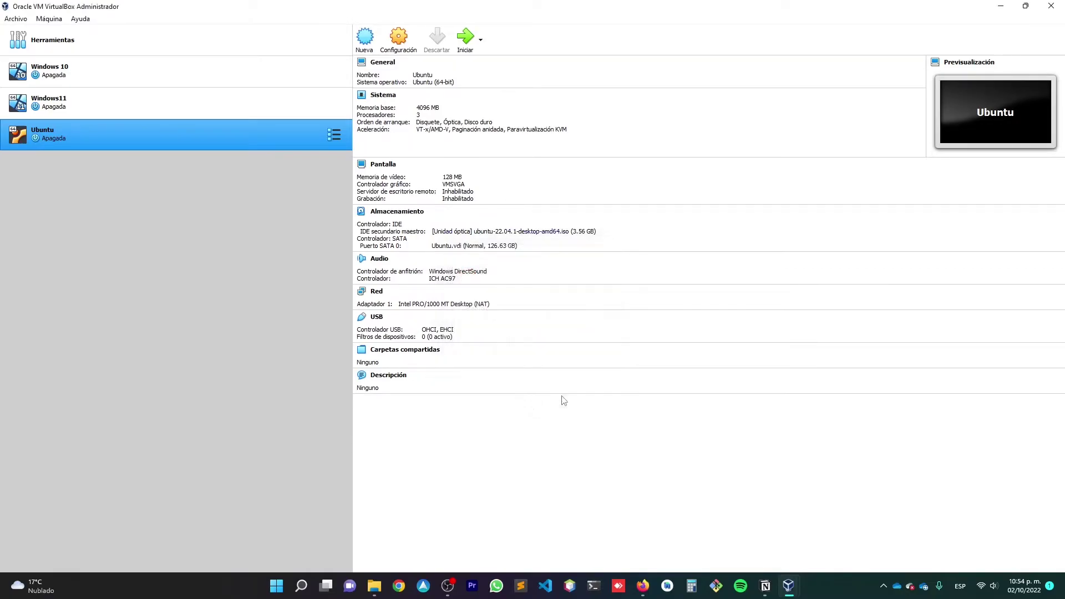
click(398, 40)
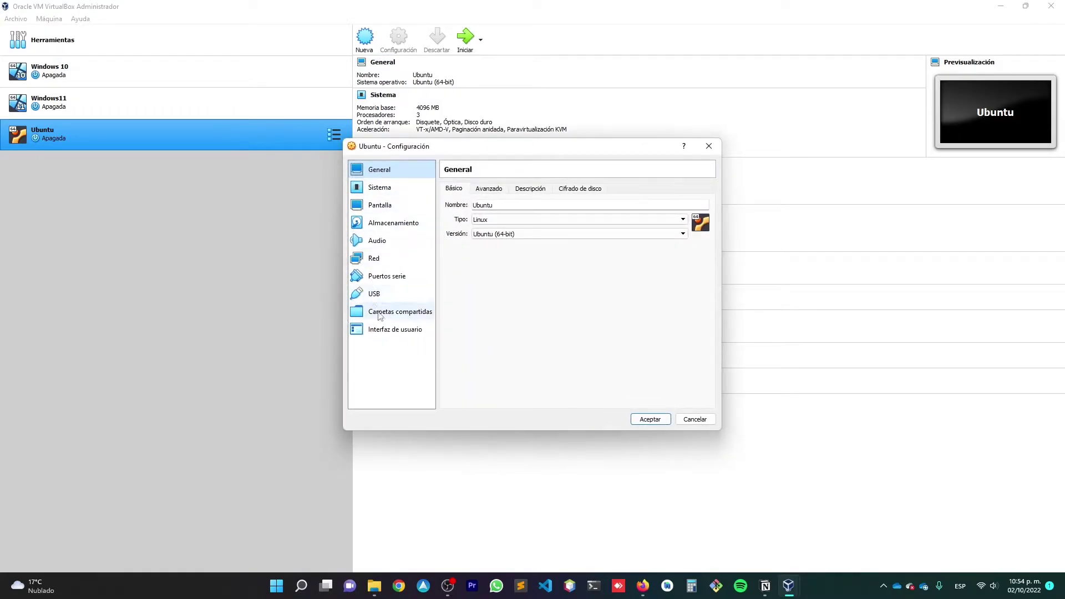
Switch the USB controller to USB 3.0 (xHCI), save, and retry starting the VM
click(375, 294)
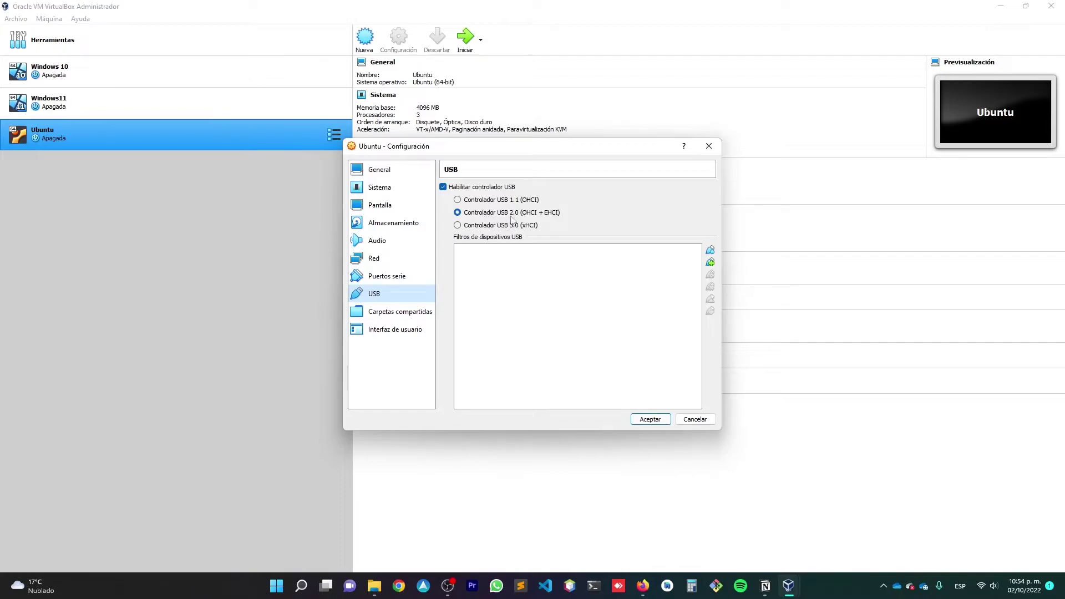
click(458, 225)
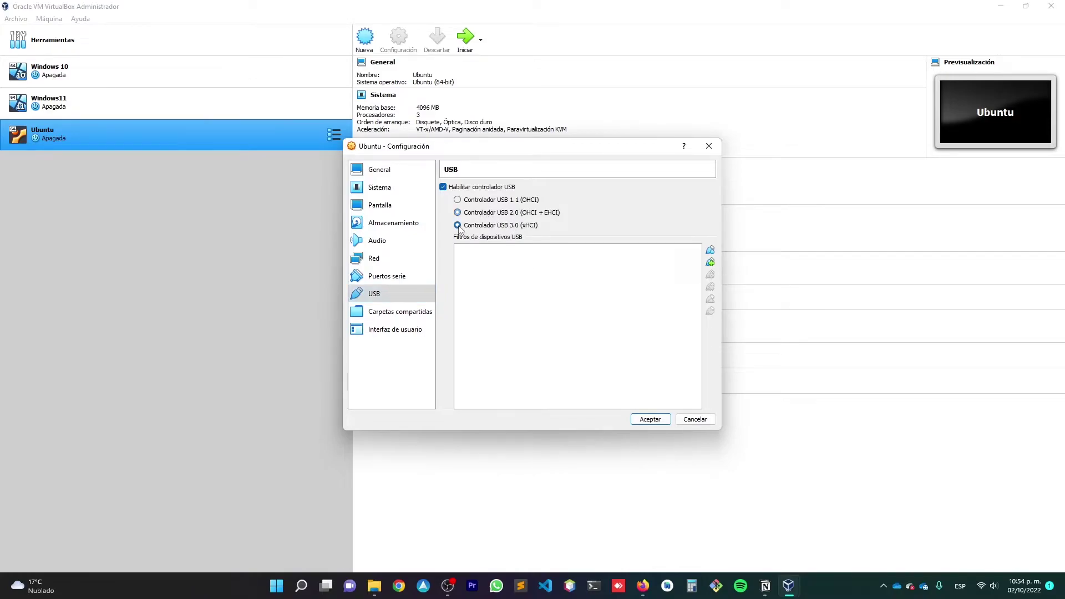
click(650, 420)
click(477, 34)
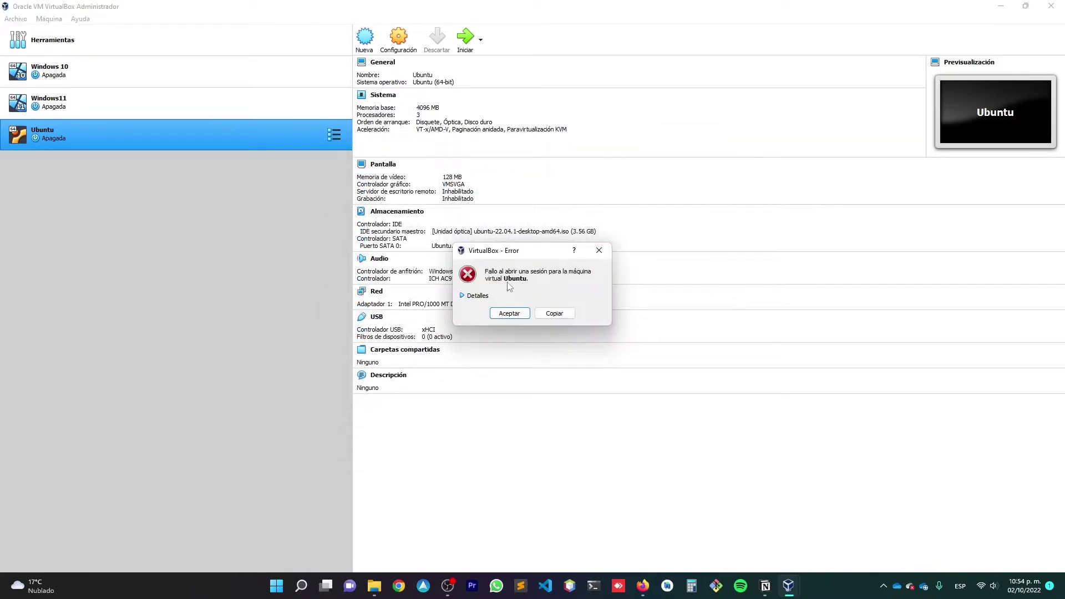
click(510, 314)
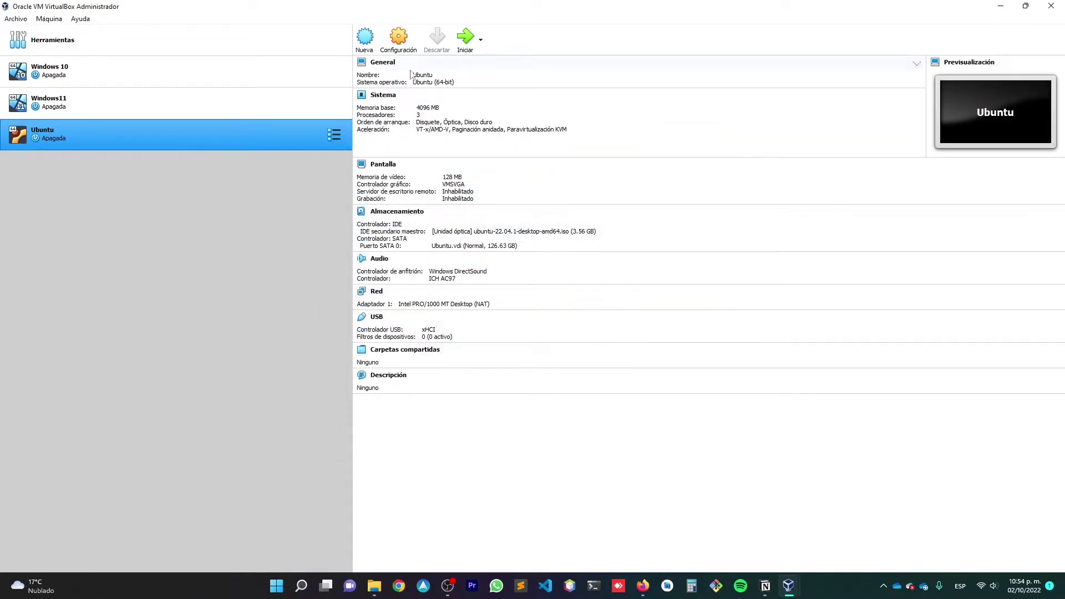
Reopen the VM's settings and change the USB controller to USB 1.1 (OHCI)
click(400, 41)
click(375, 293)
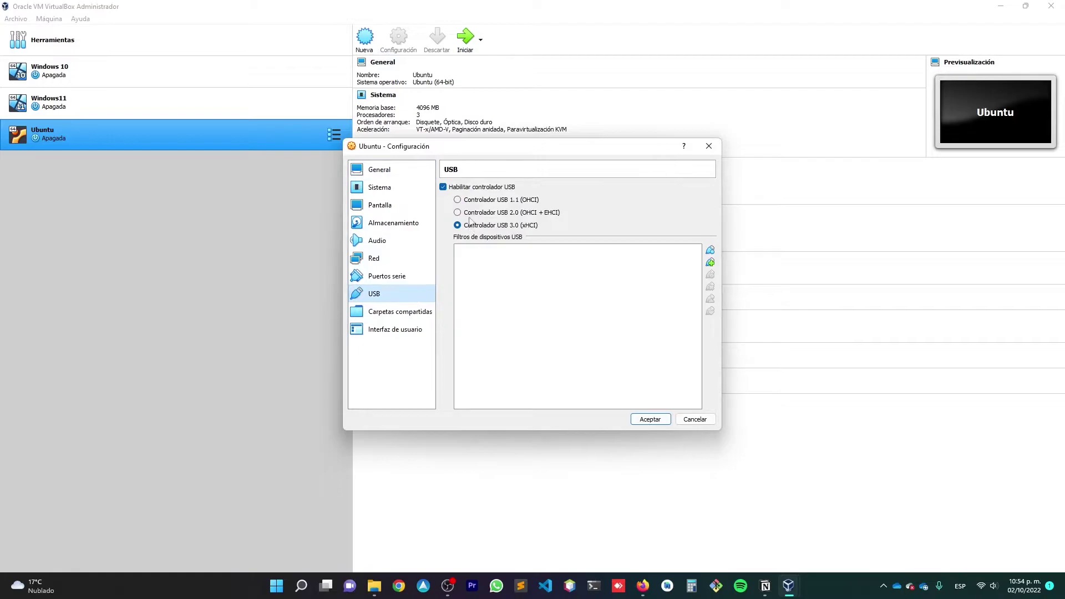
click(489, 201)
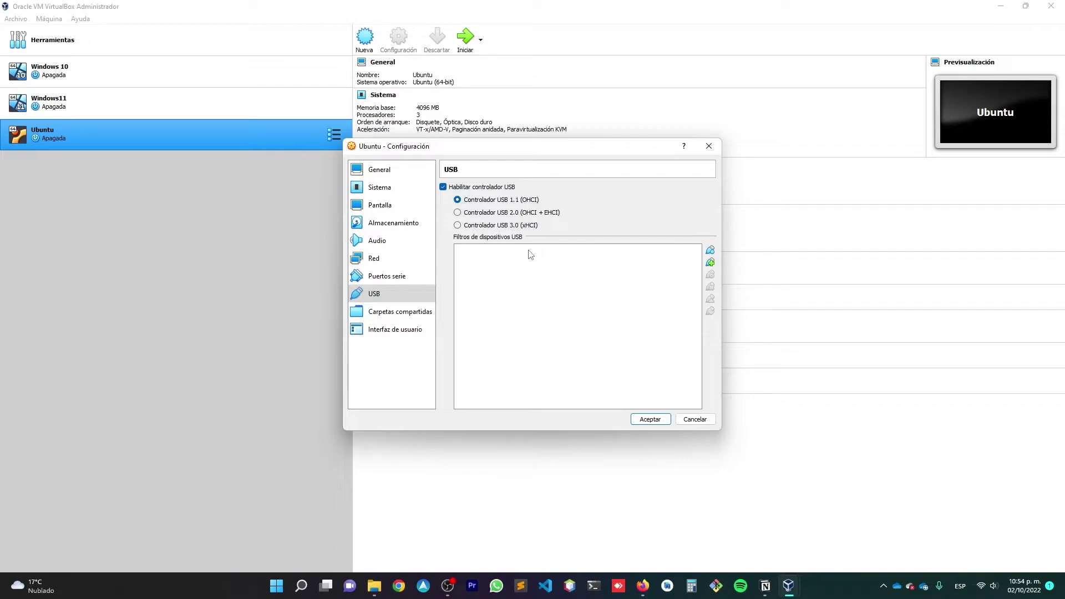
Save the USB 1.1 setting, maximize the VM window, and boot 'Try or Install Ubuntu'
click(639, 419)
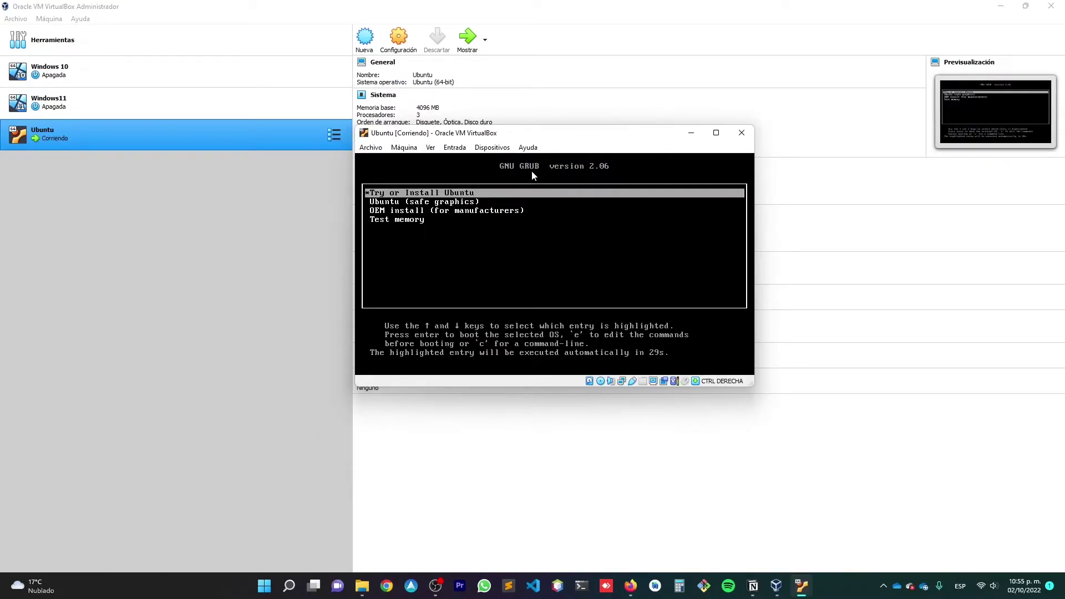
key(Down)
click(717, 132)
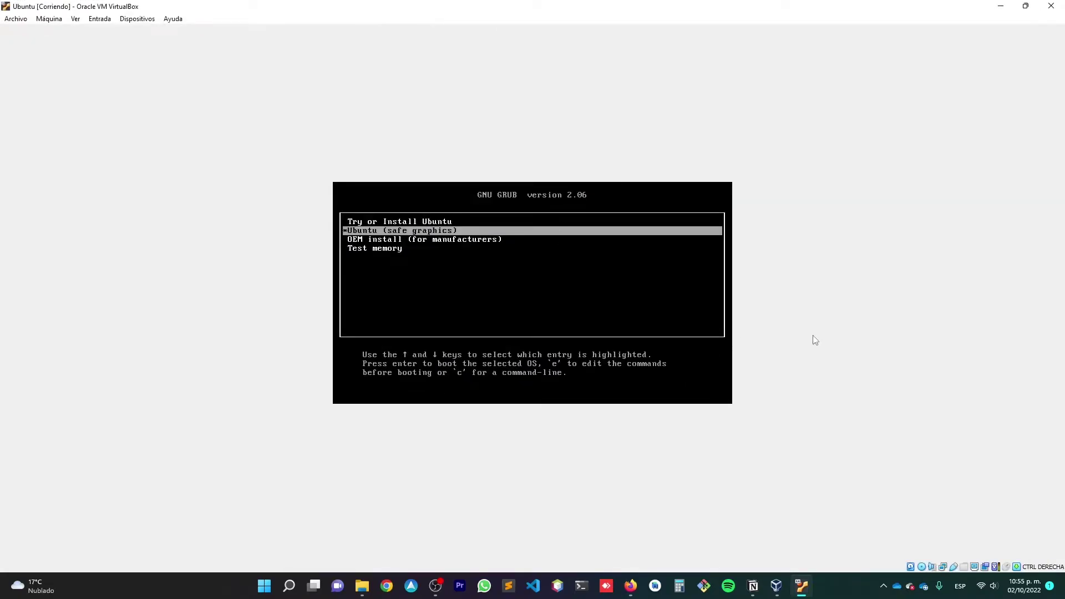
key(Up)
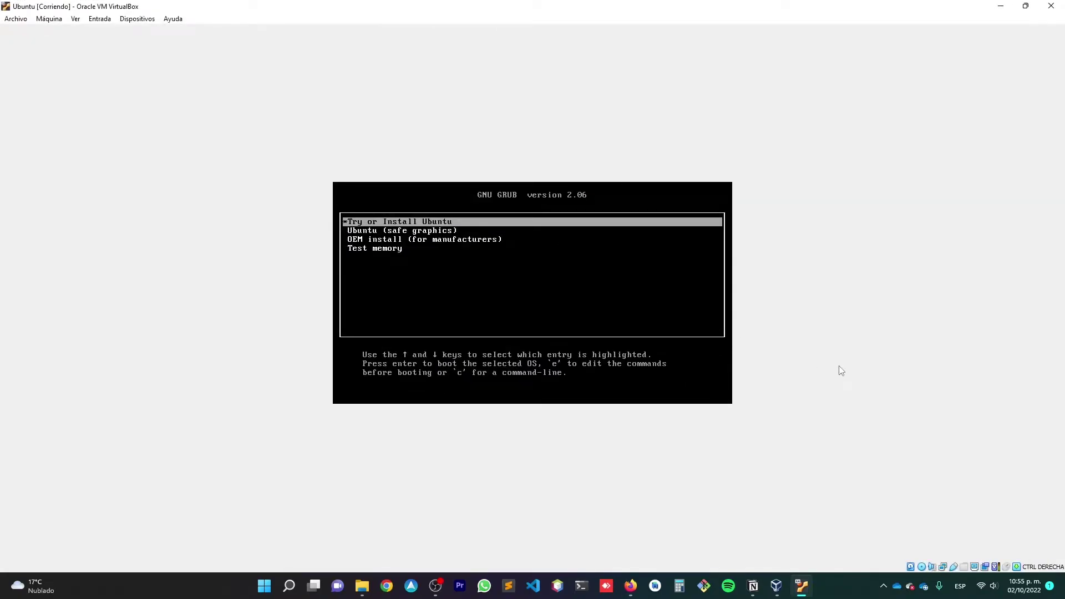
key(Return)
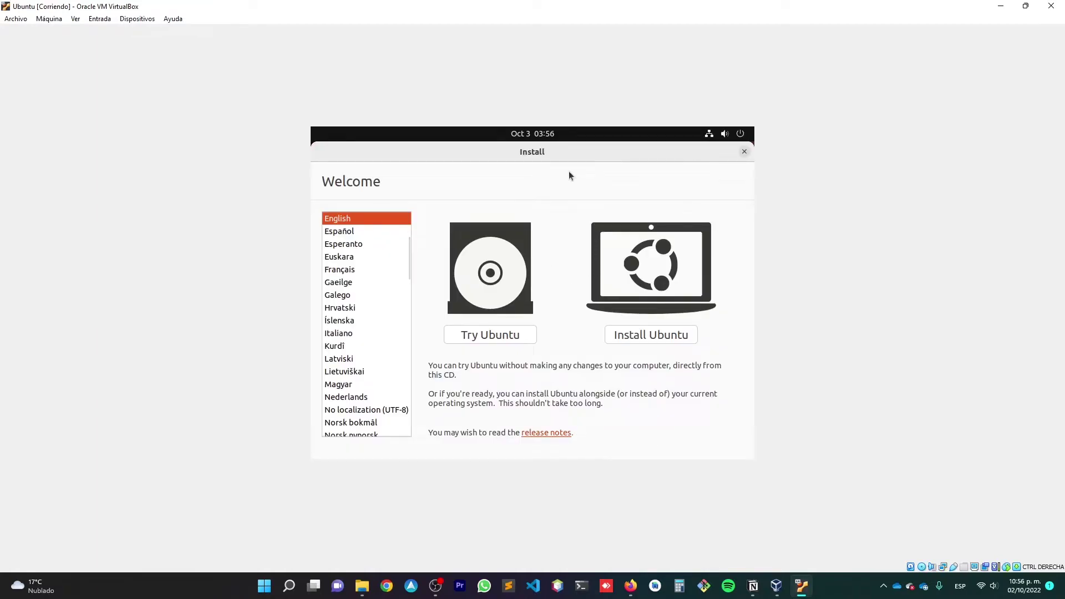
Set the installer to Español with the Spanish (Latin American) keyboard layout and continue
click(365, 234)
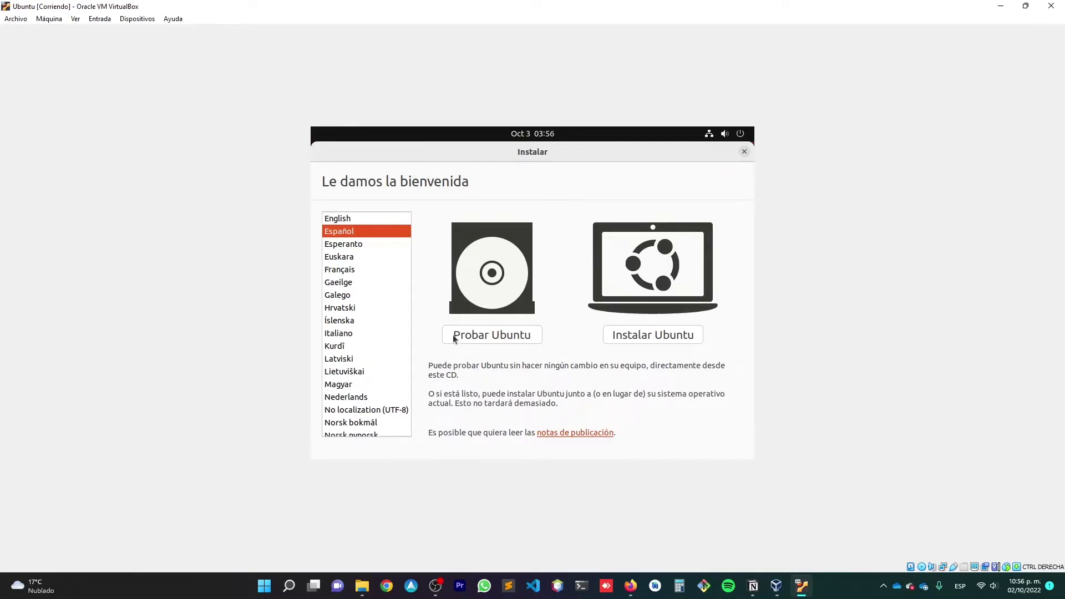
click(653, 336)
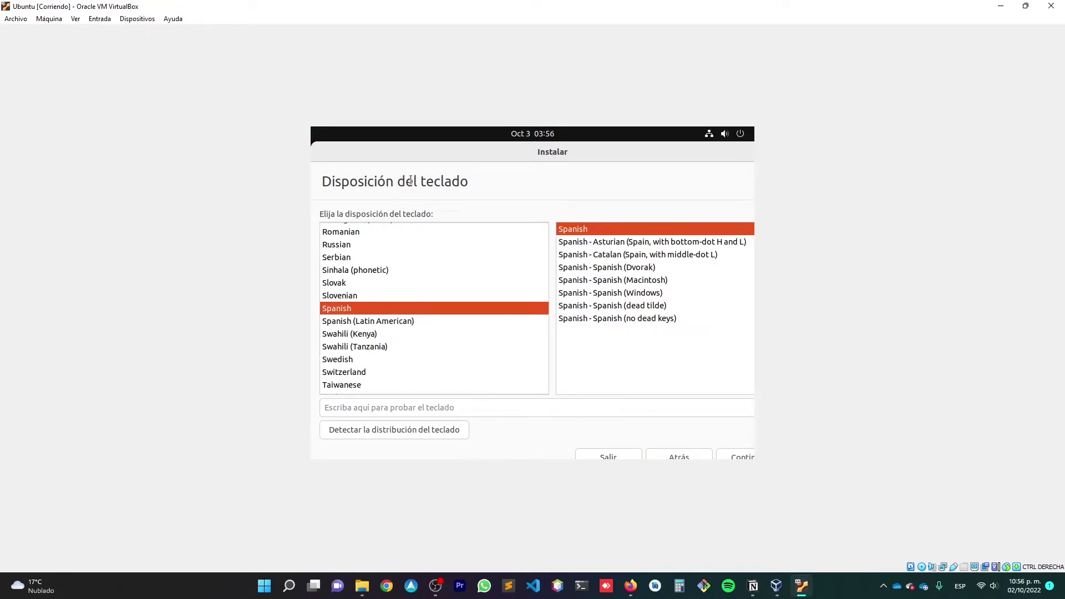
click(388, 322)
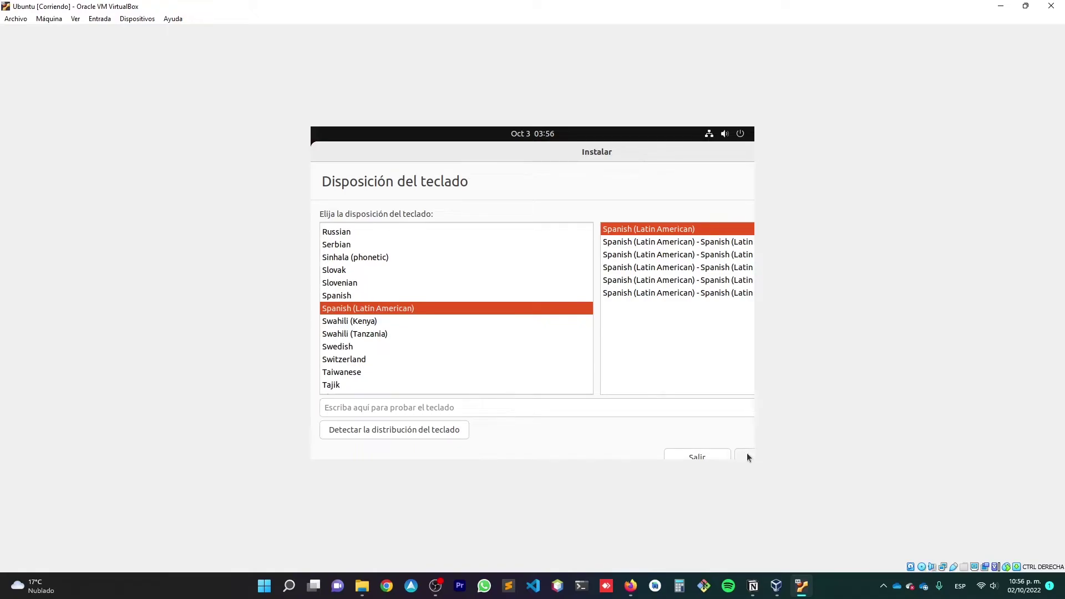
drag(654, 149, 696, 161)
click(604, 454)
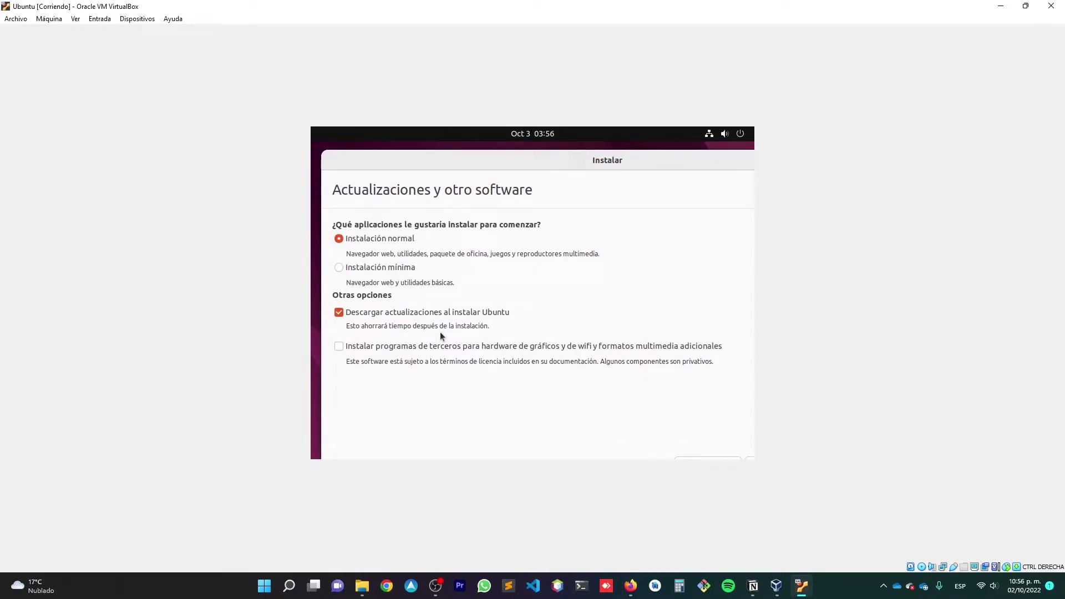
Choose Instalación mínima and tick Descargar actualizaciones al instalar Ubuntu, leaving third-party software unticked
click(396, 269)
drag(560, 163, 581, 169)
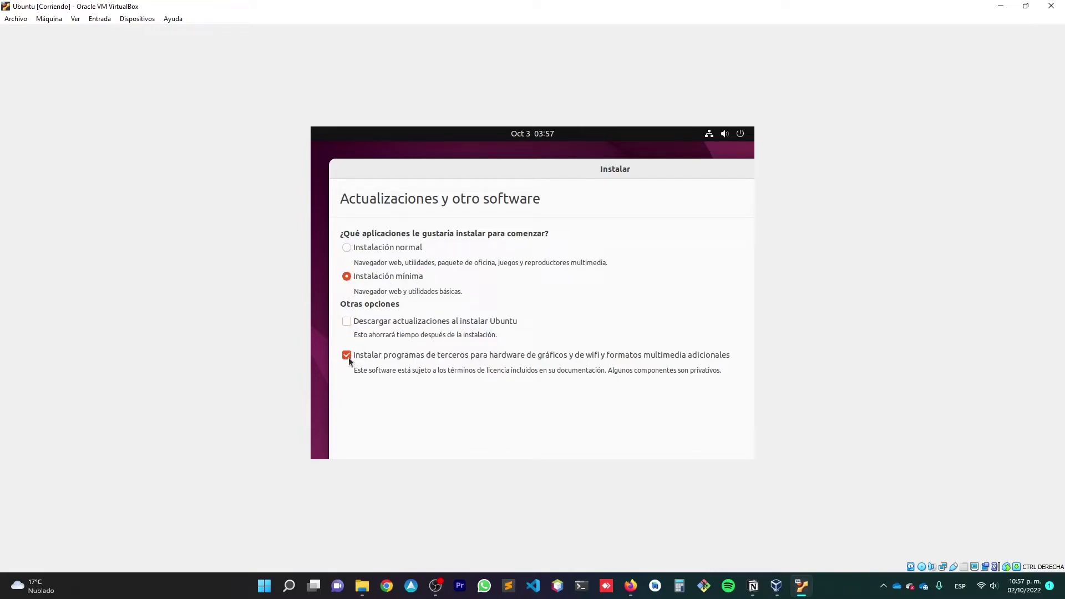
drag(626, 172, 431, 164)
drag(504, 175, 700, 181)
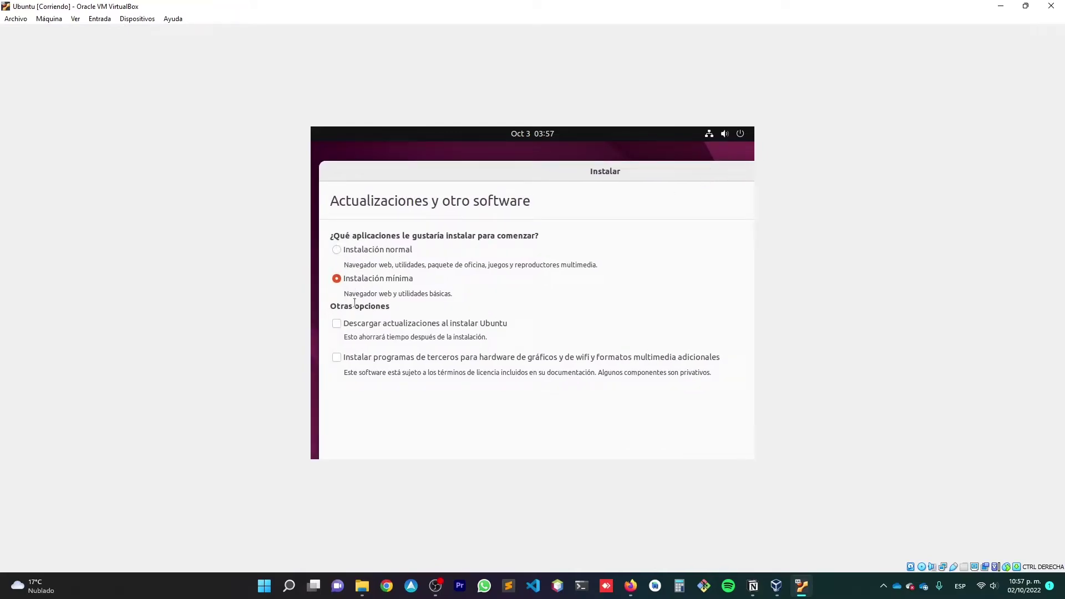
click(337, 324)
drag(632, 172, 523, 159)
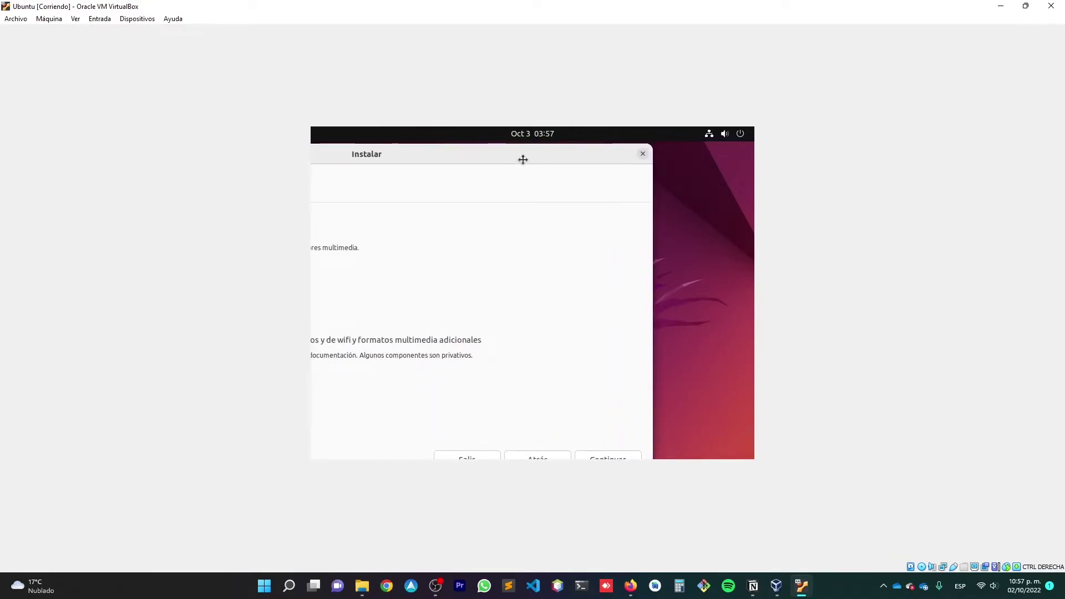
Proceed with the erase-disk installation and confirm writing the partition changes to disk
click(608, 456)
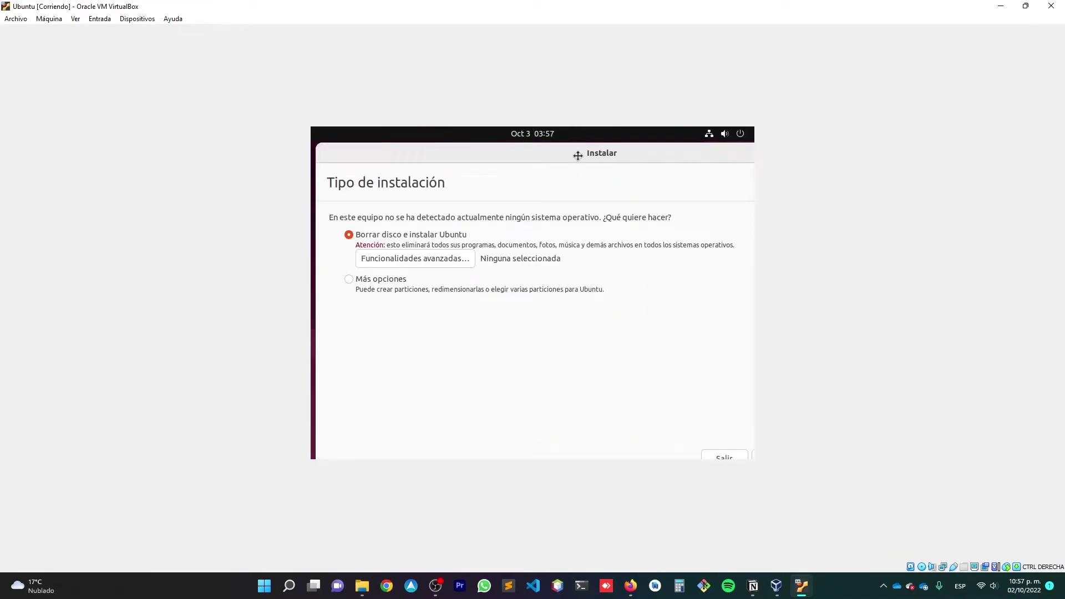
drag(578, 155, 574, 159)
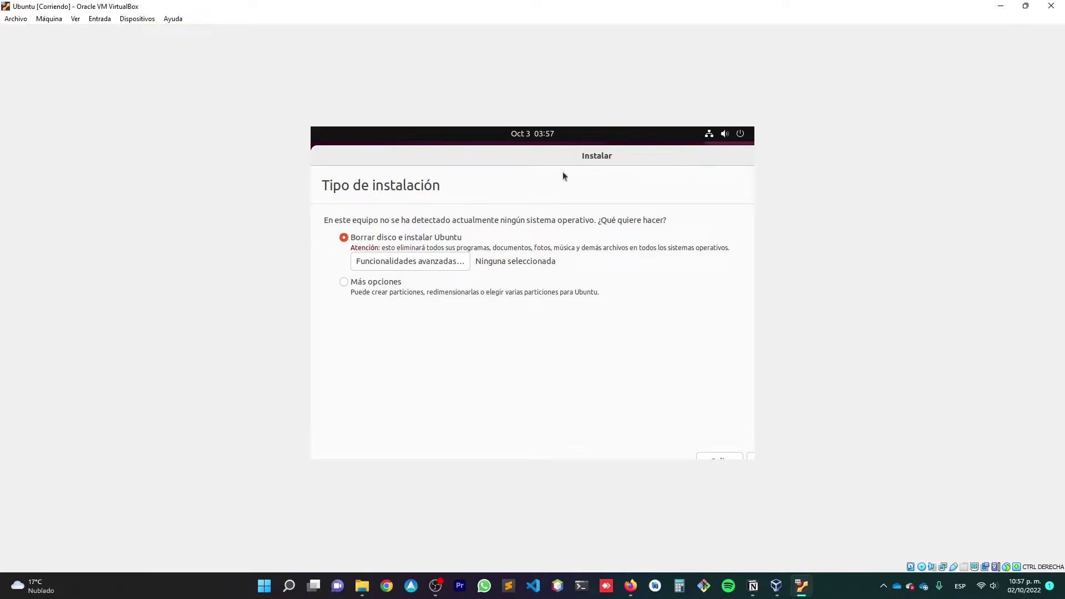
drag(624, 158, 407, 154)
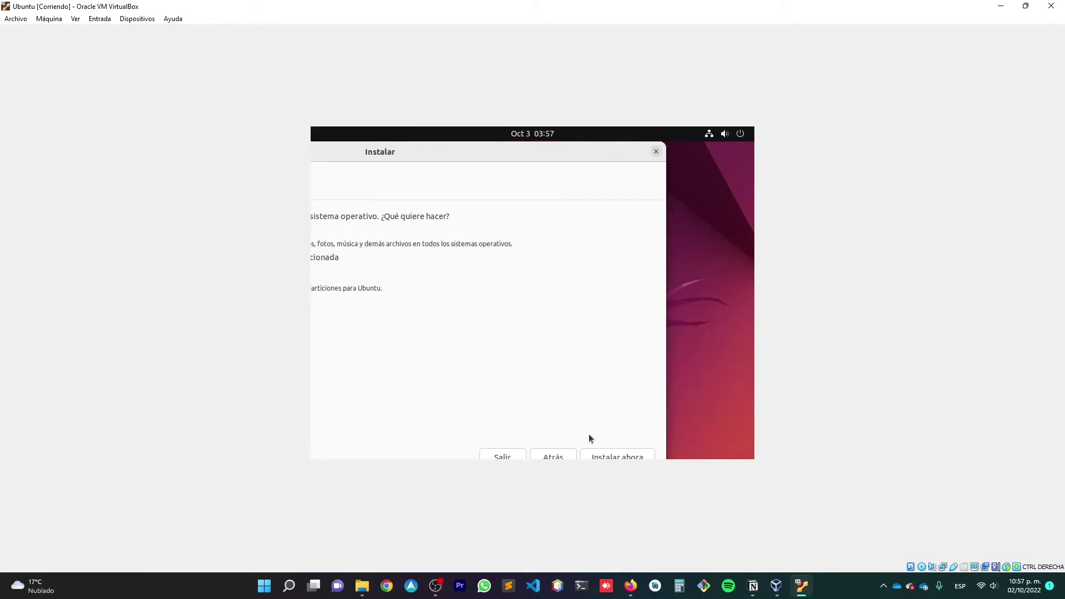
click(621, 452)
drag(507, 149, 563, 158)
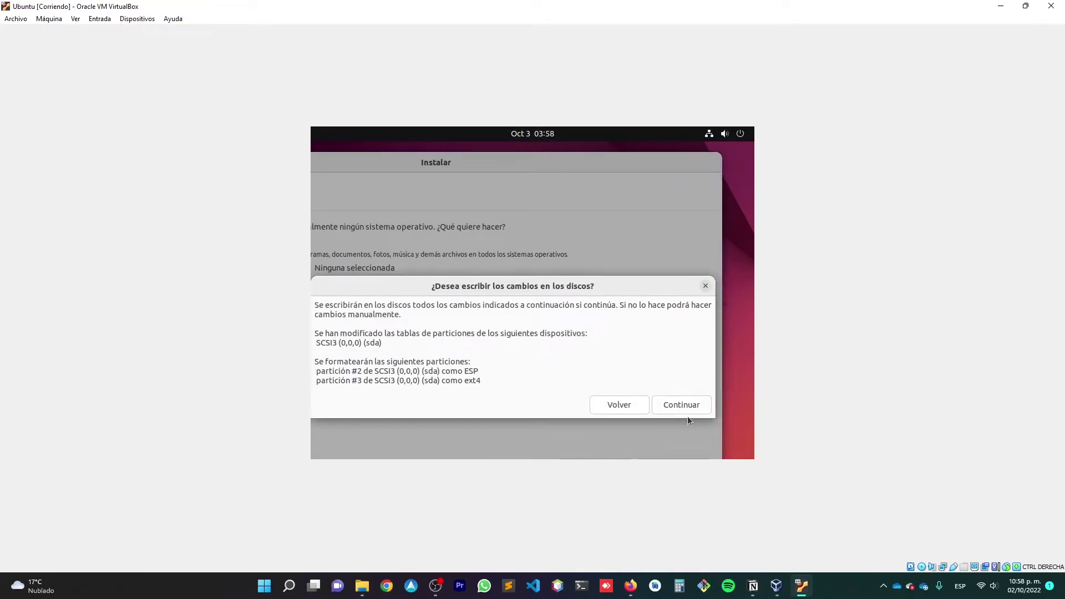
click(683, 405)
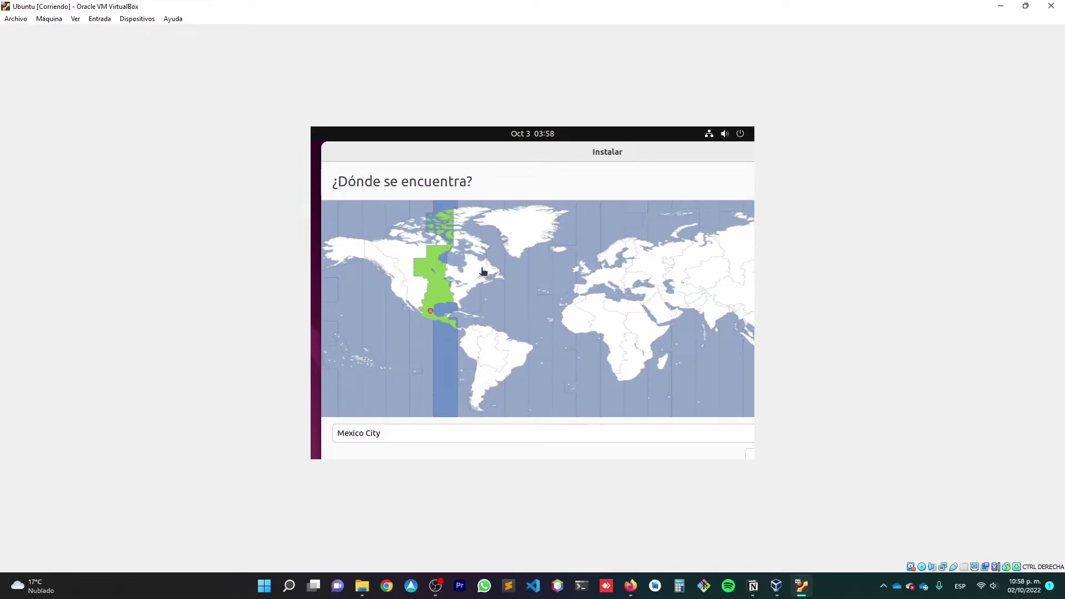
Keep the Mexico City time zone, enter the user's name and username, and start installing
drag(573, 157, 408, 139)
click(673, 456)
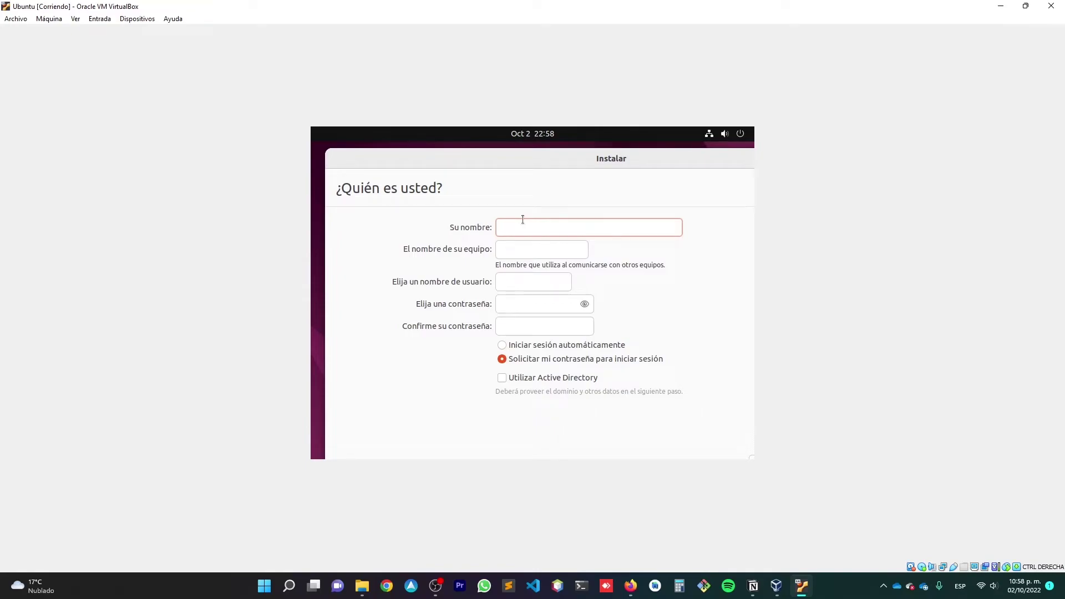
text(Herschel)
key(Tab)
text(herschelGonzalez)
key(Tab)
key(Tab)
drag(583, 167, 409, 153)
drag(636, 161, 576, 157)
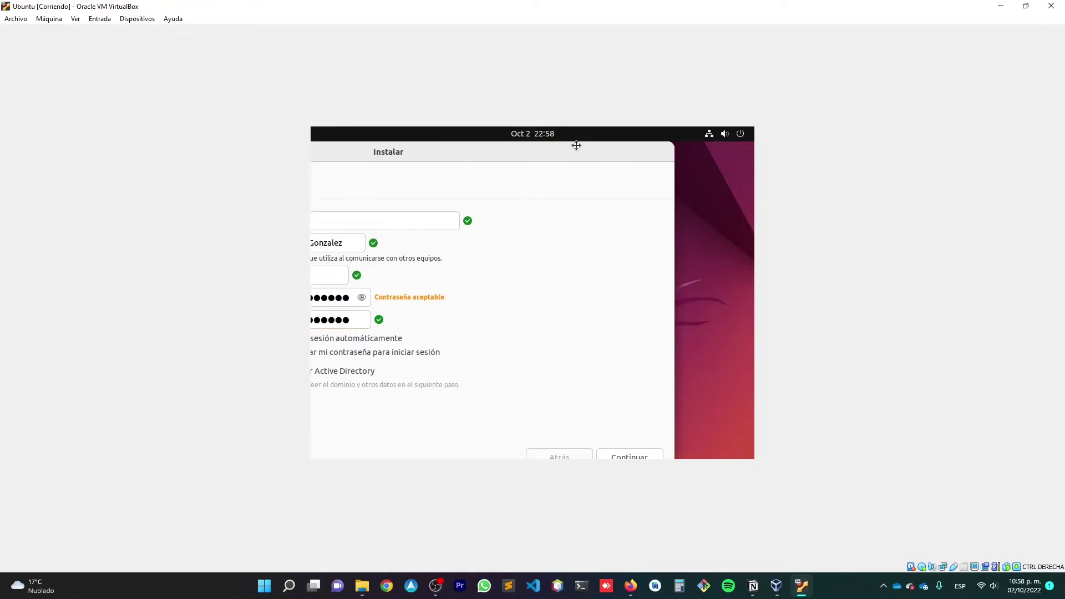
click(631, 457)
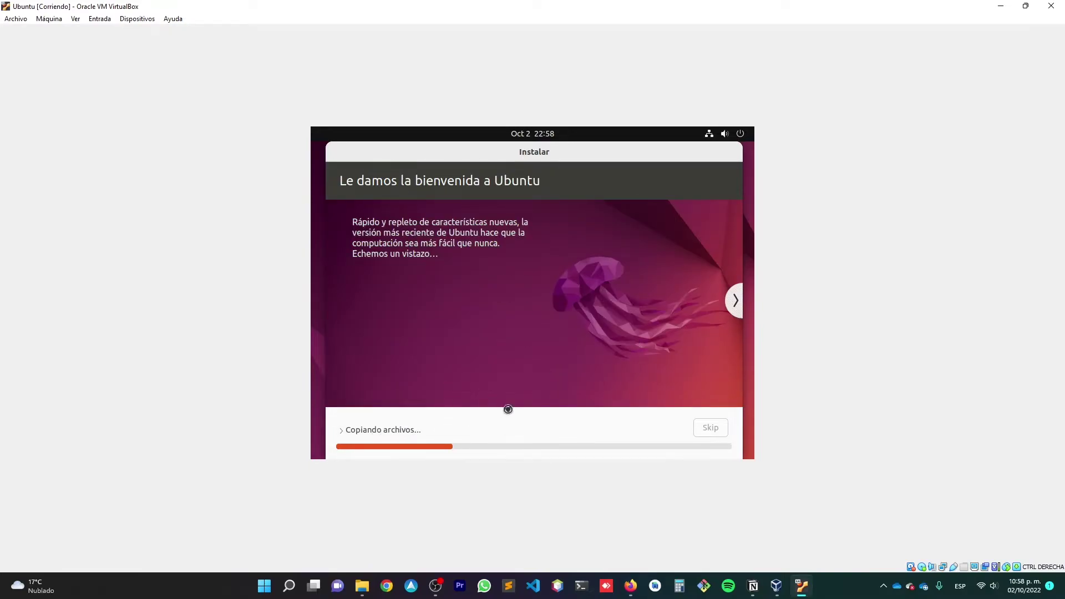
Restart the machine from the 'Instalación terminada' dialog with Reiniciar ahora
drag(592, 155, 549, 190)
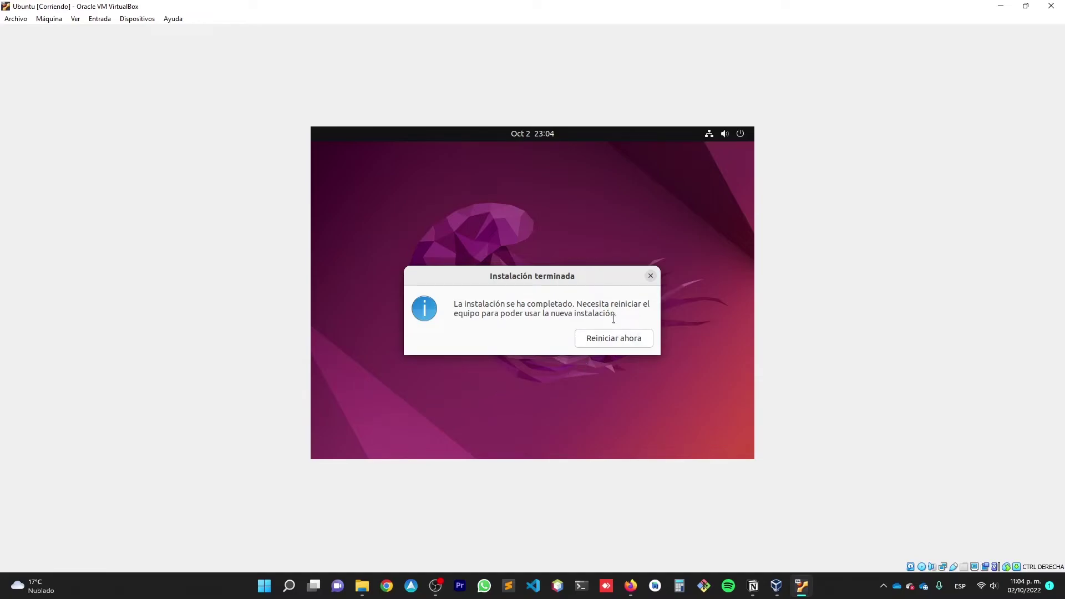
click(613, 339)
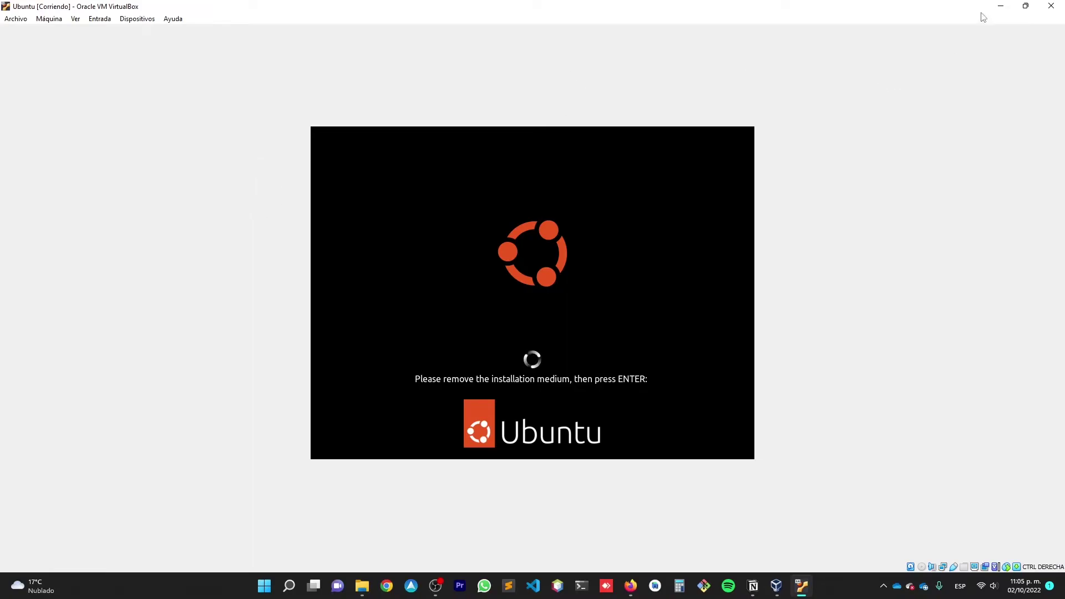
Close the VM window and power off the Ubuntu machine
click(1051, 6)
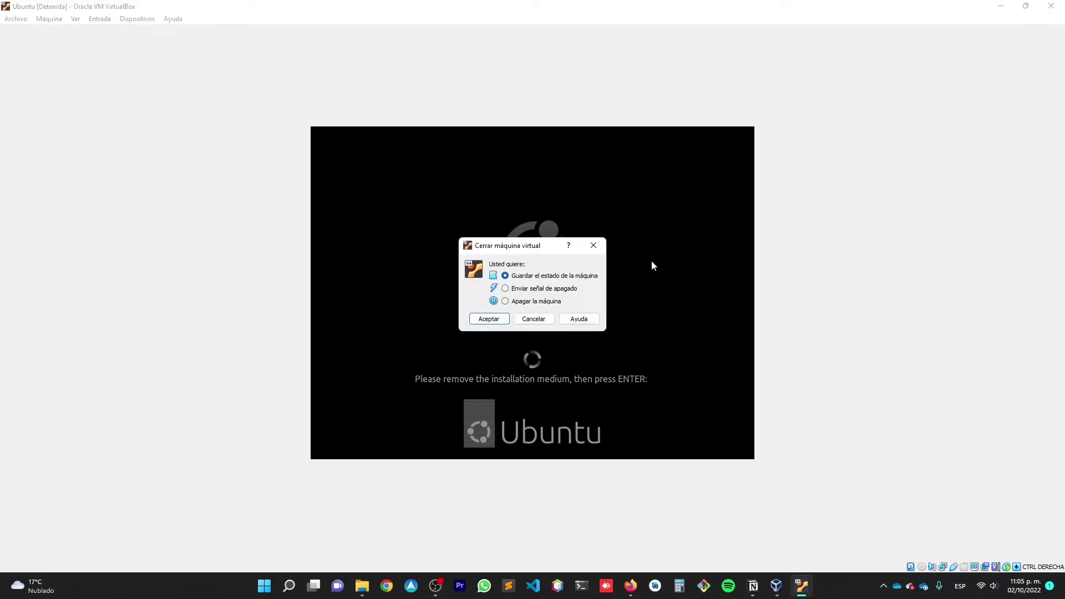
click(505, 301)
click(489, 319)
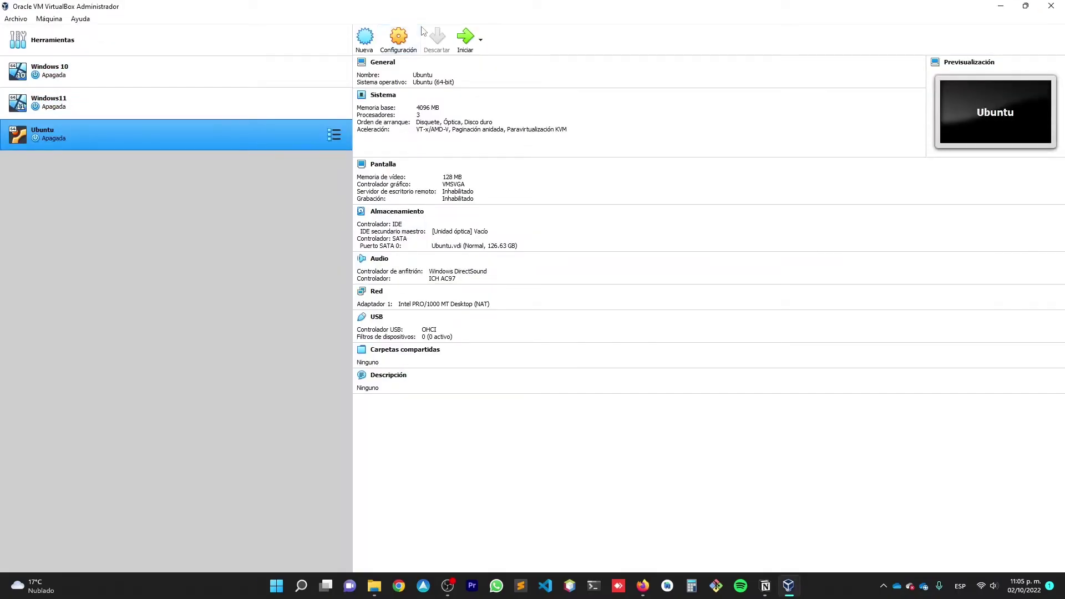
Check in Storage settings that the IDE optical drive is empty, then start the VM
click(398, 45)
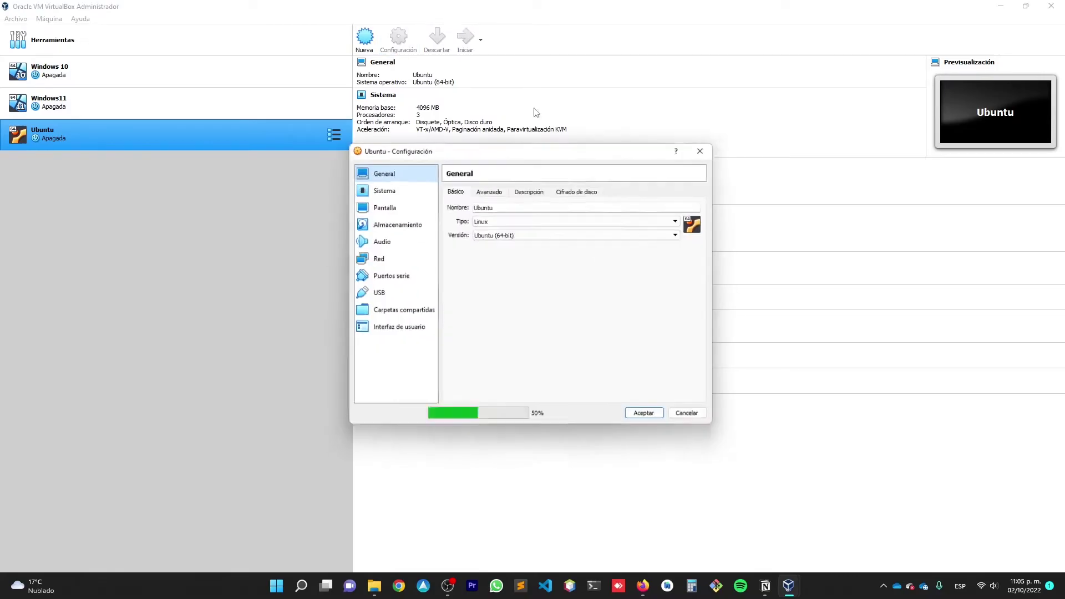
click(387, 226)
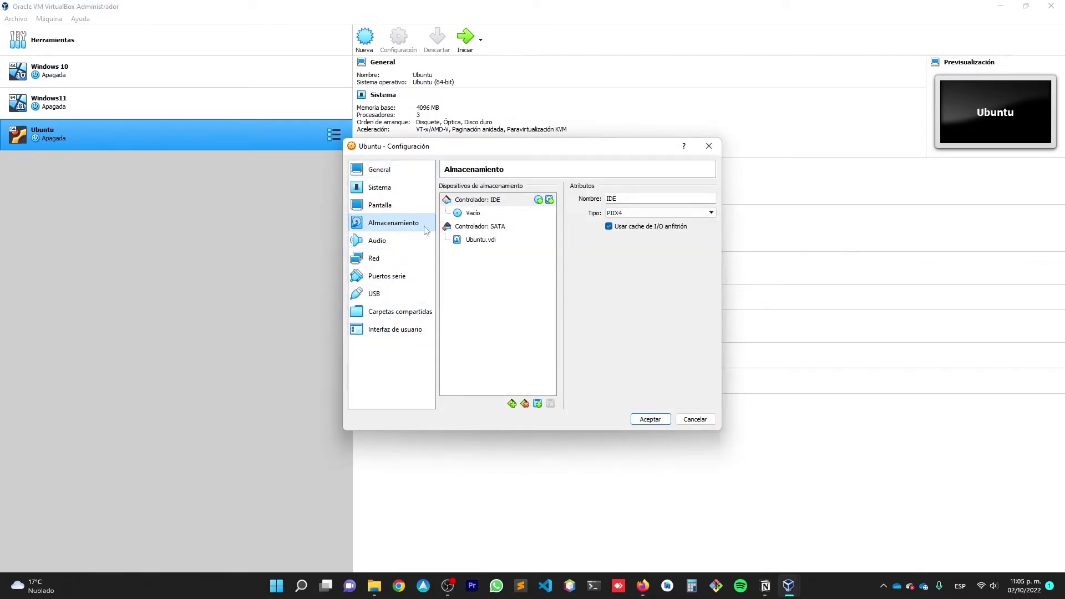
click(485, 213)
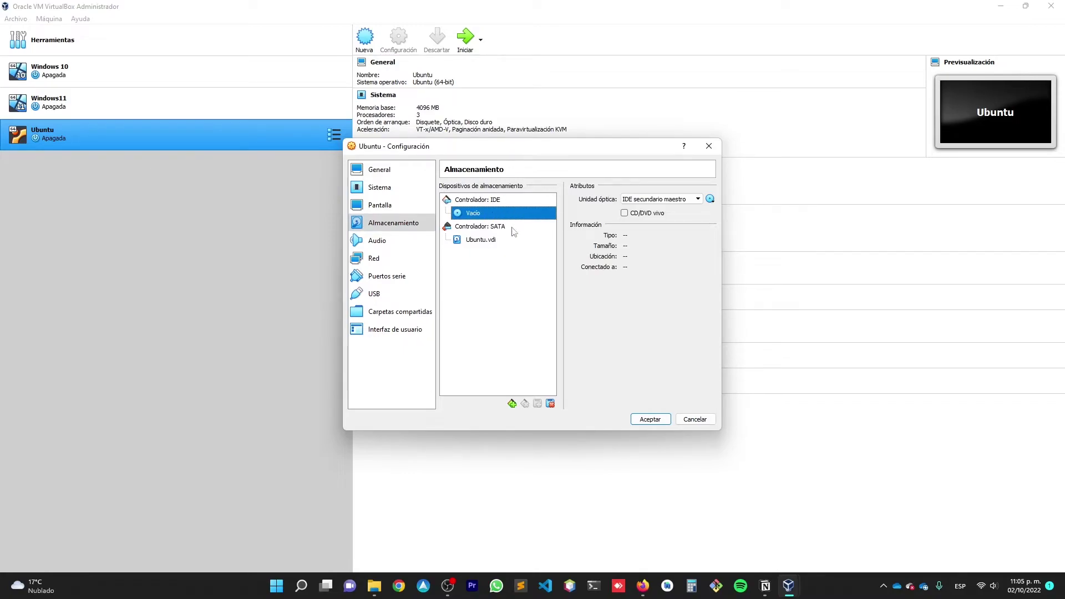
click(709, 147)
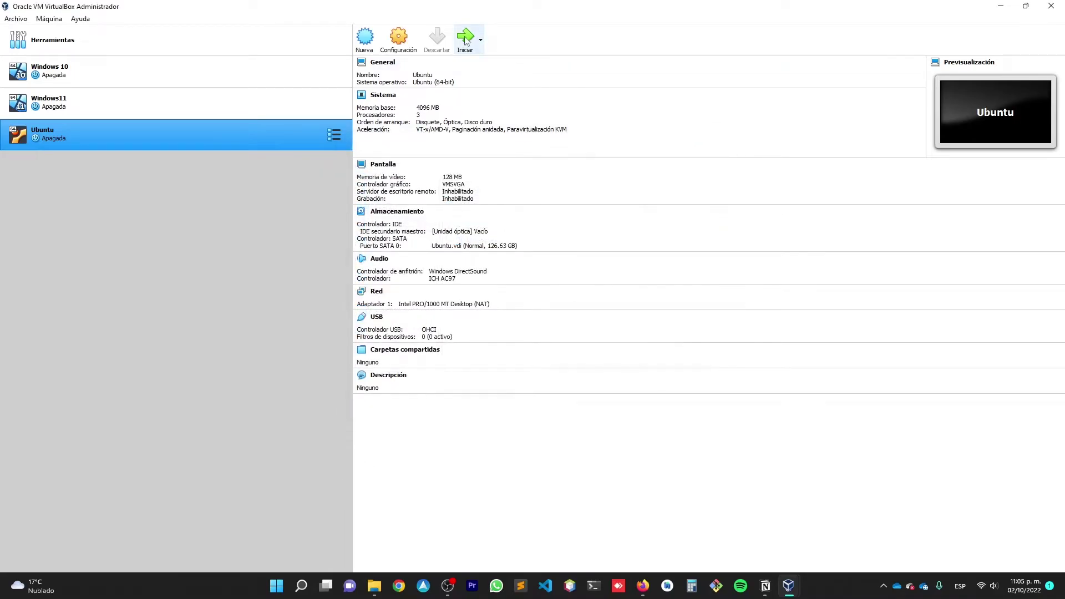
click(465, 38)
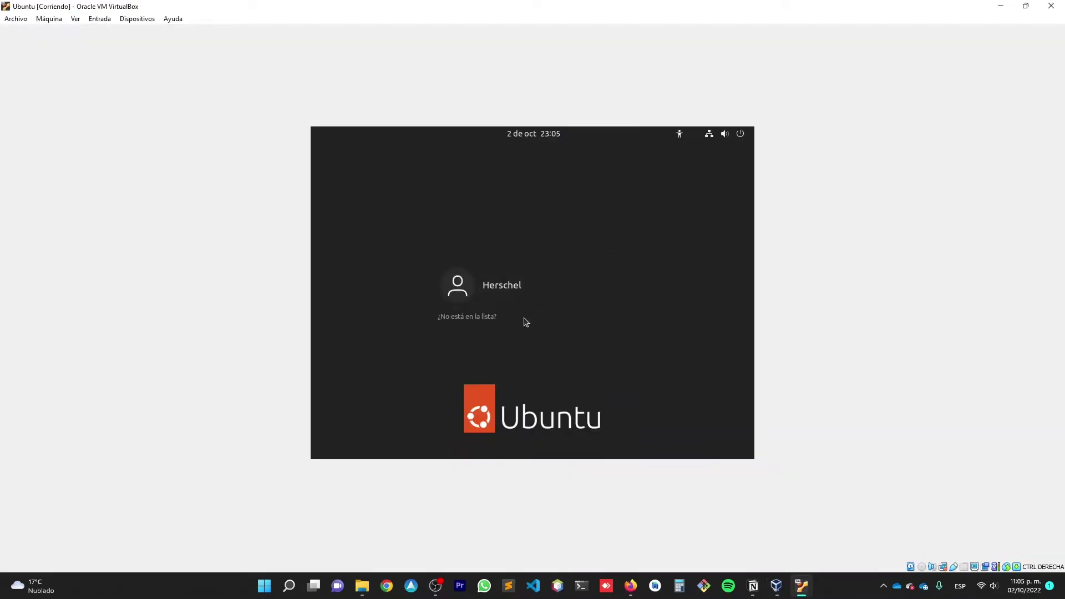
Log in to Ubuntu with the user's account password
click(520, 282)
text(**********)
key(Return)
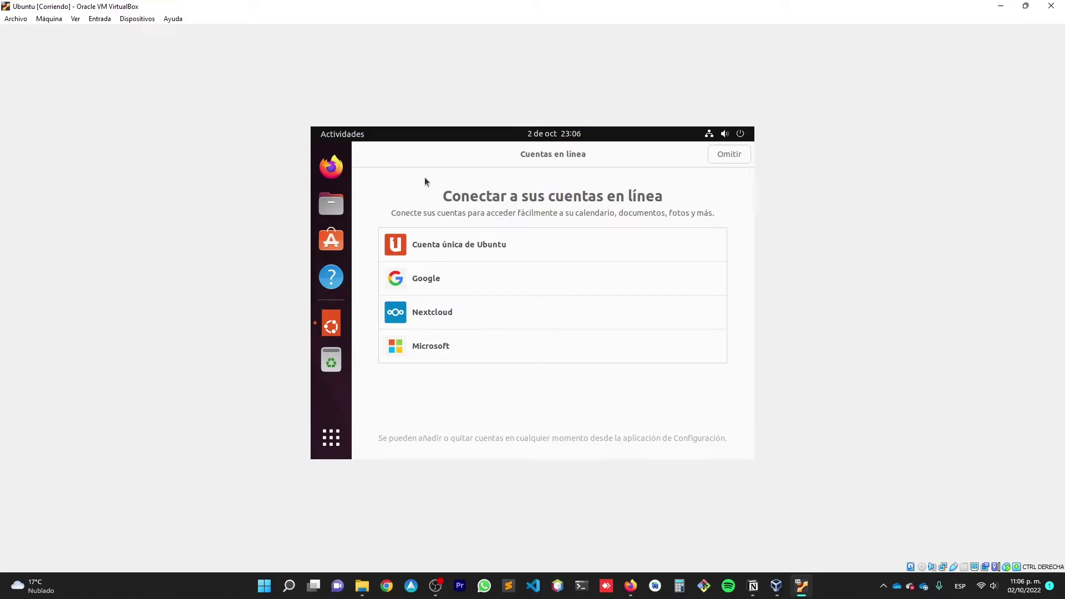
Skip online accounts and Livepatch, choose not to send system information, and finish the wizard
click(720, 156)
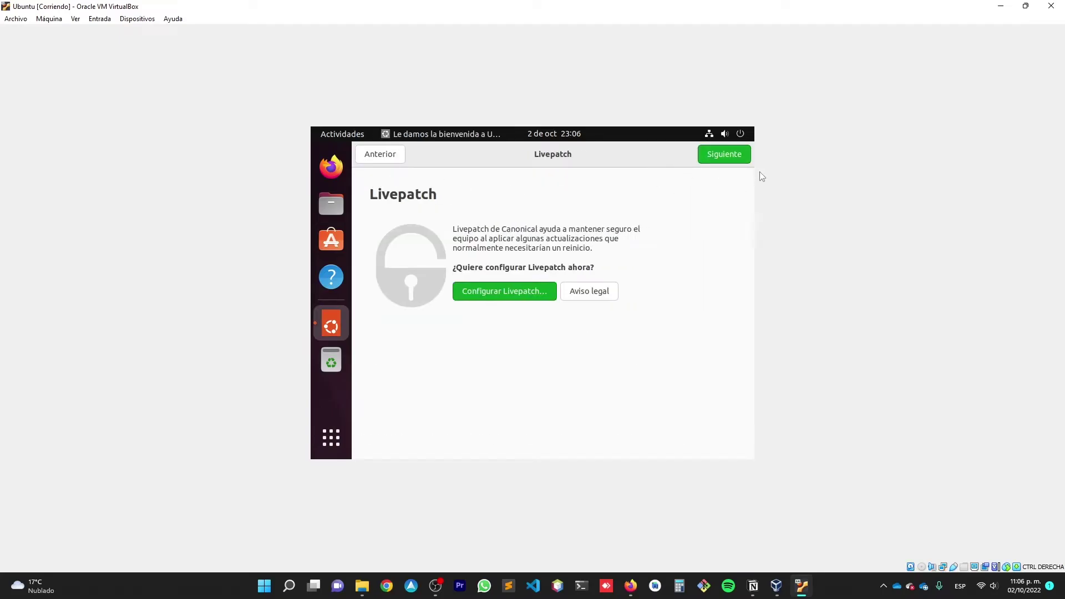
click(727, 156)
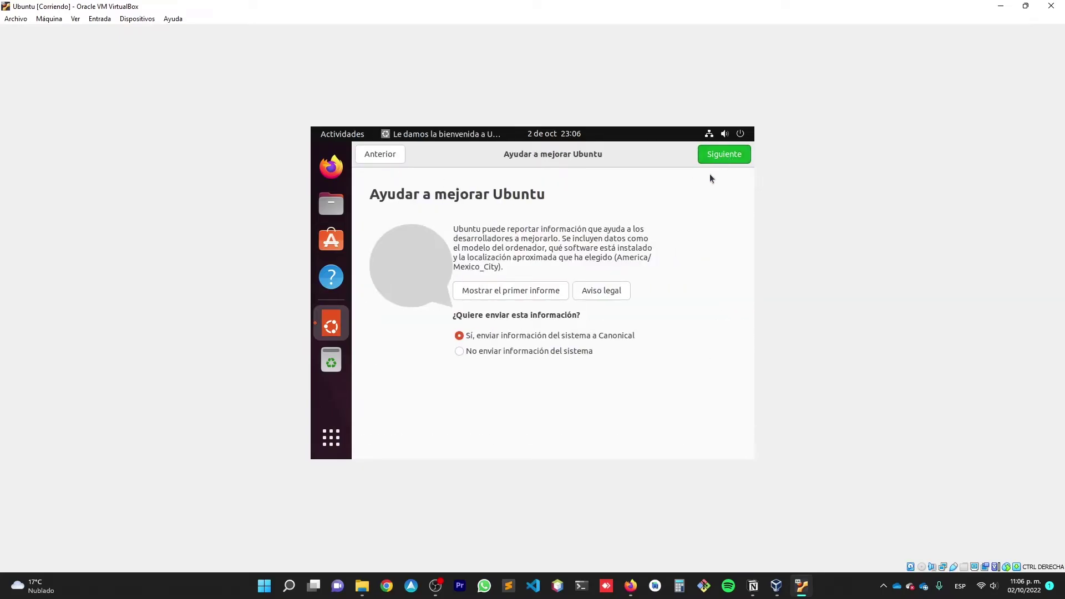
click(562, 347)
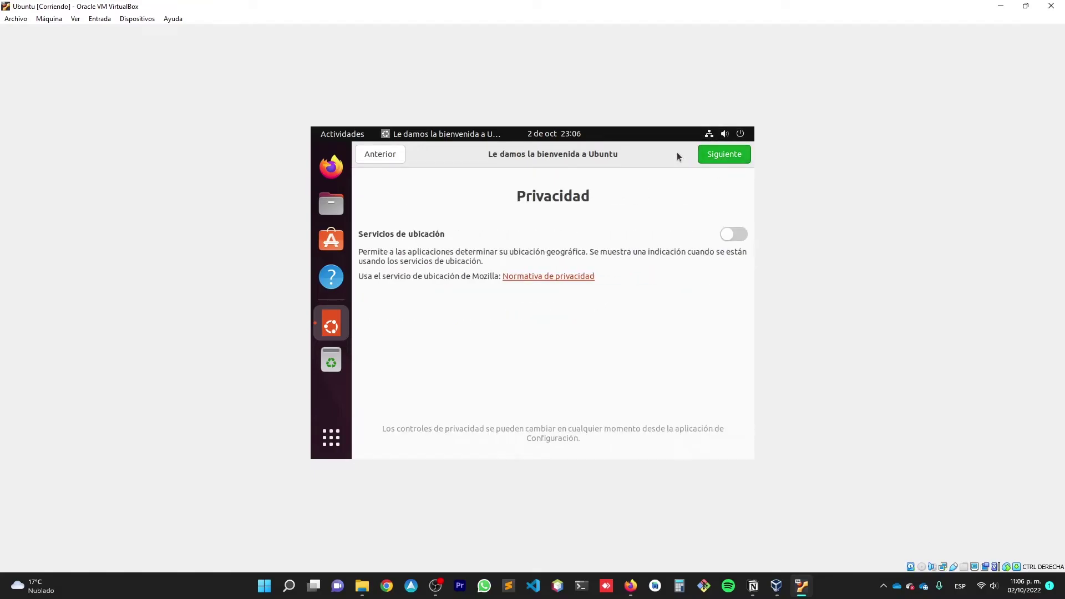
click(725, 156)
click(731, 153)
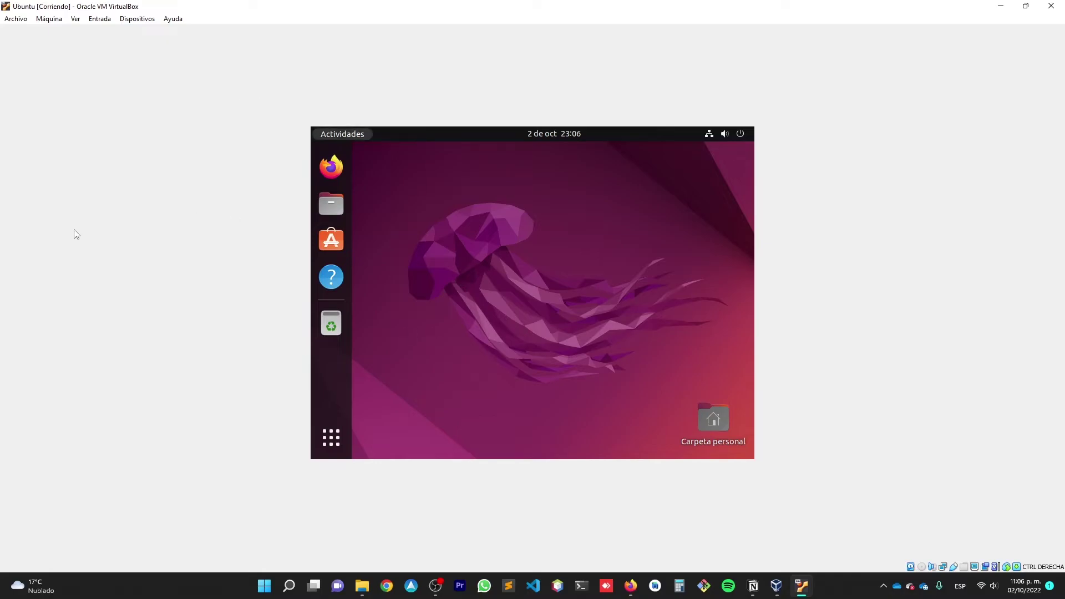
Insert the Guest Additions CD image from Dispositivos and open the VBox_GAs_6.1.30 disc
click(142, 20)
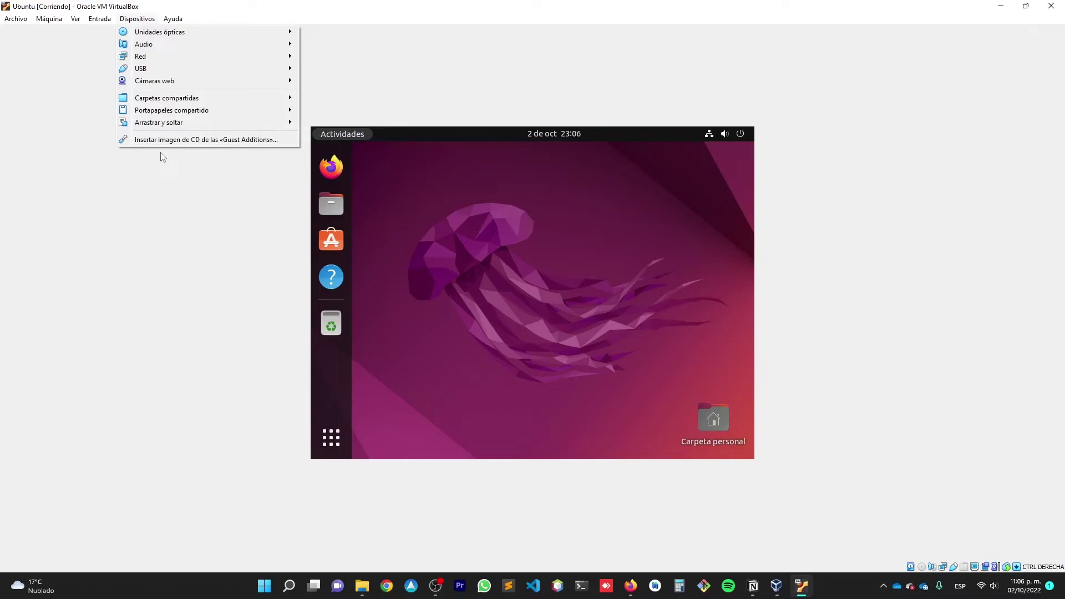
click(233, 140)
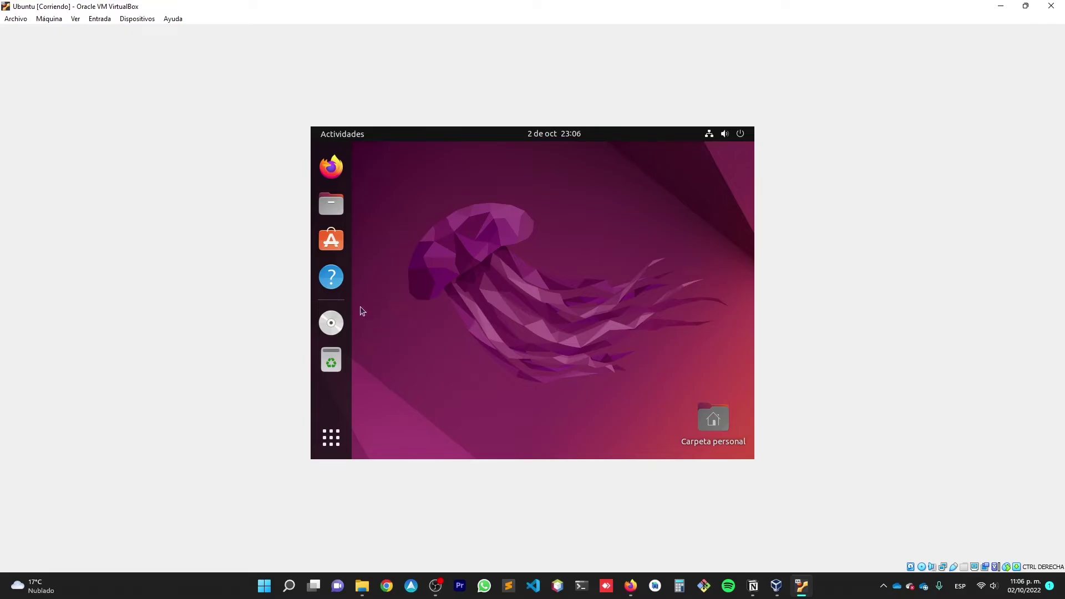
click(331, 323)
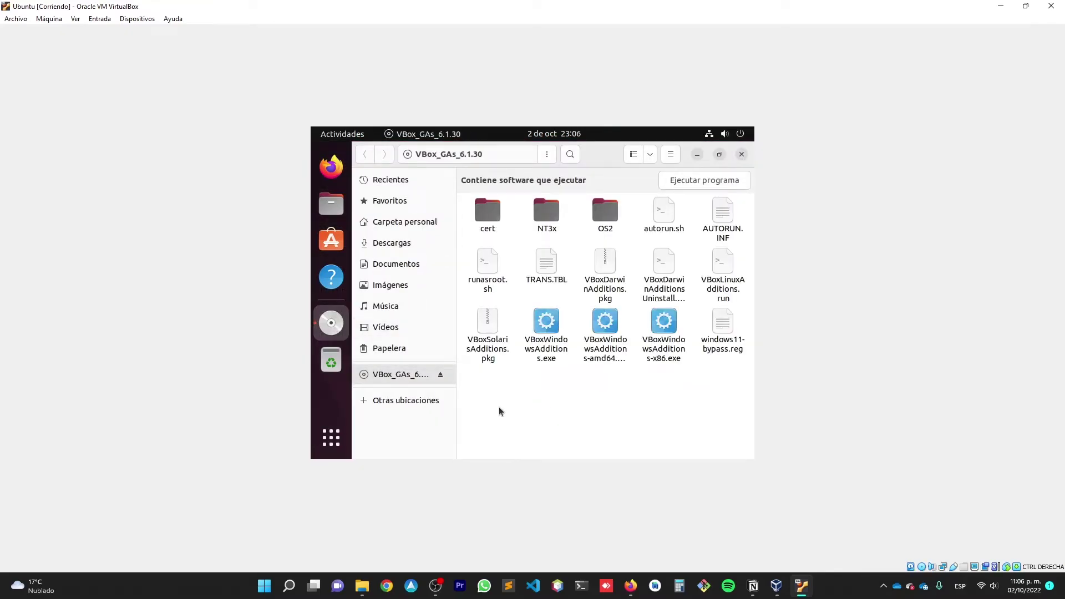
right_click(521, 406)
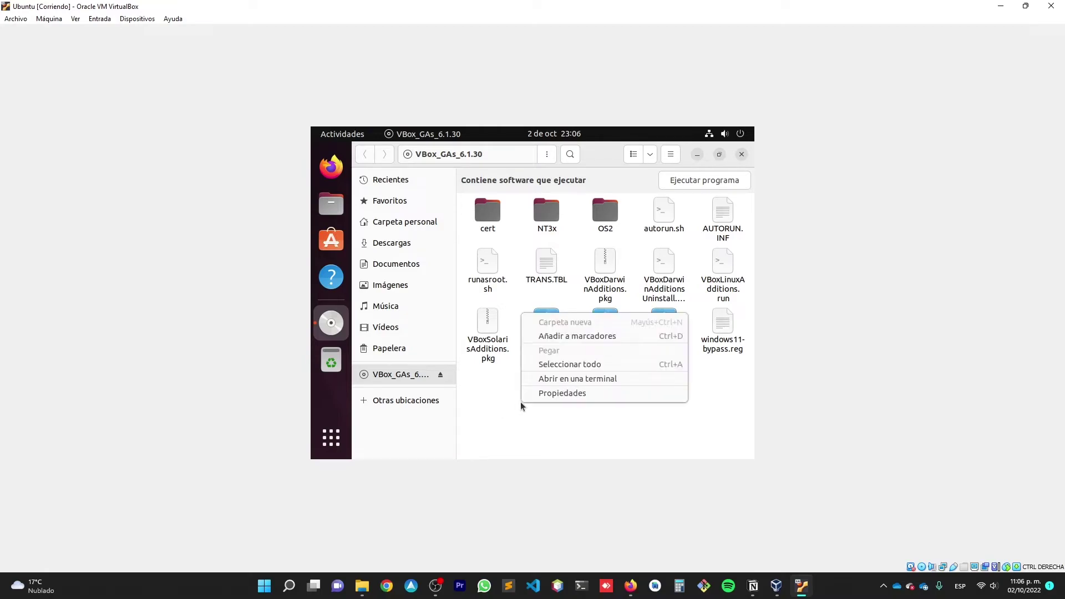
Open a terminal in the Guest Additions folder and list its files with ls
click(600, 379)
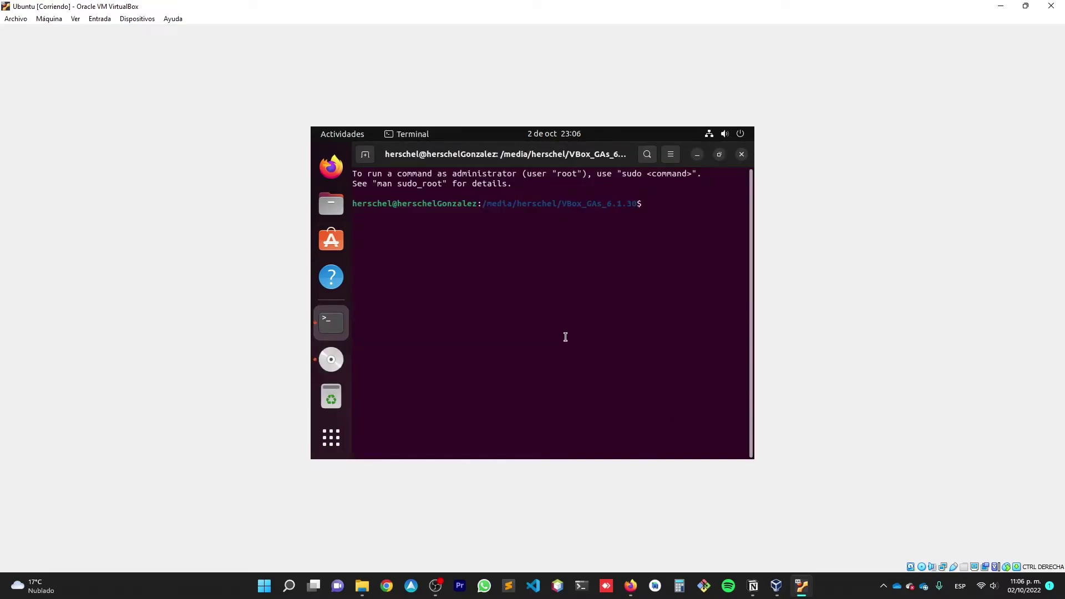
text(ls)
key(Return)
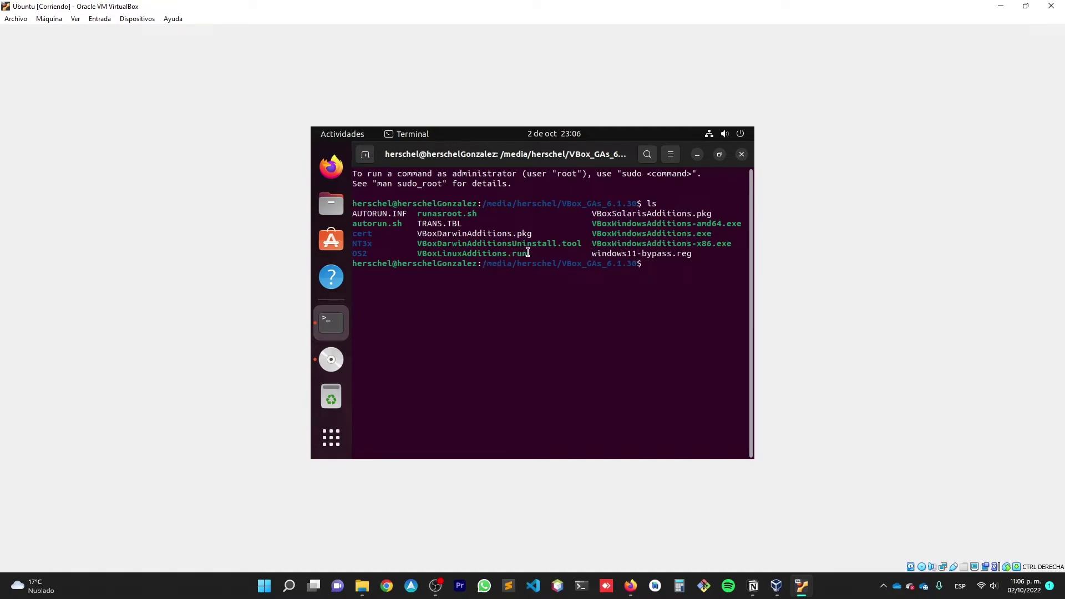
Compose the command sudo ./VBoxLinuxAdditions.run by copying and pasting the file name
drag(525, 253, 422, 253)
click(673, 282)
text(sudo VB)
text(o)
drag(528, 253, 422, 254)
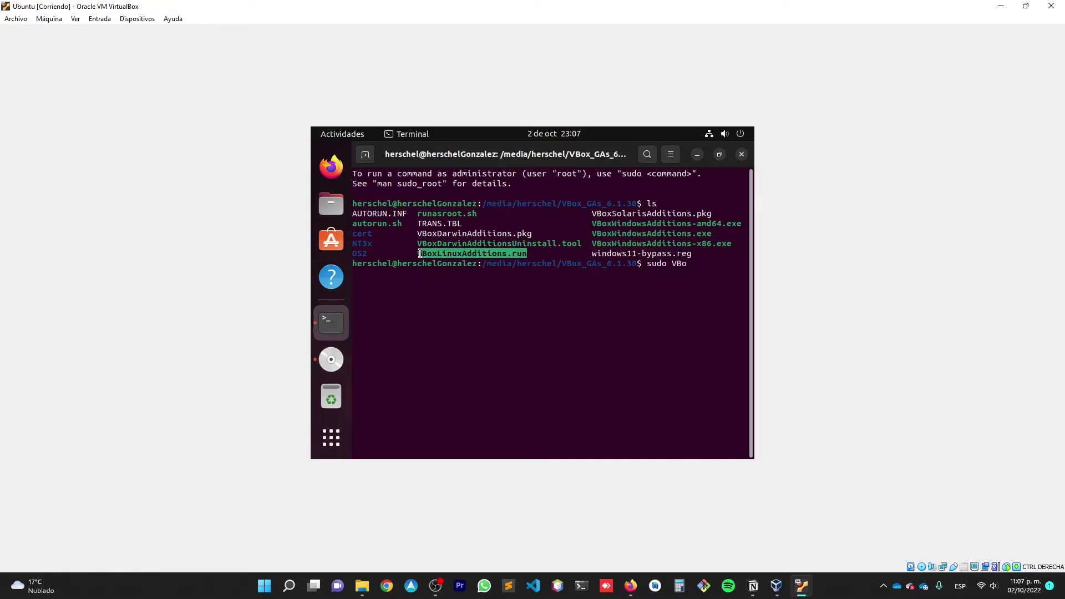
right_click(429, 253)
click(466, 266)
click(694, 263)
key(BackSpace)
key(BackSpace)
key(BackSpace)
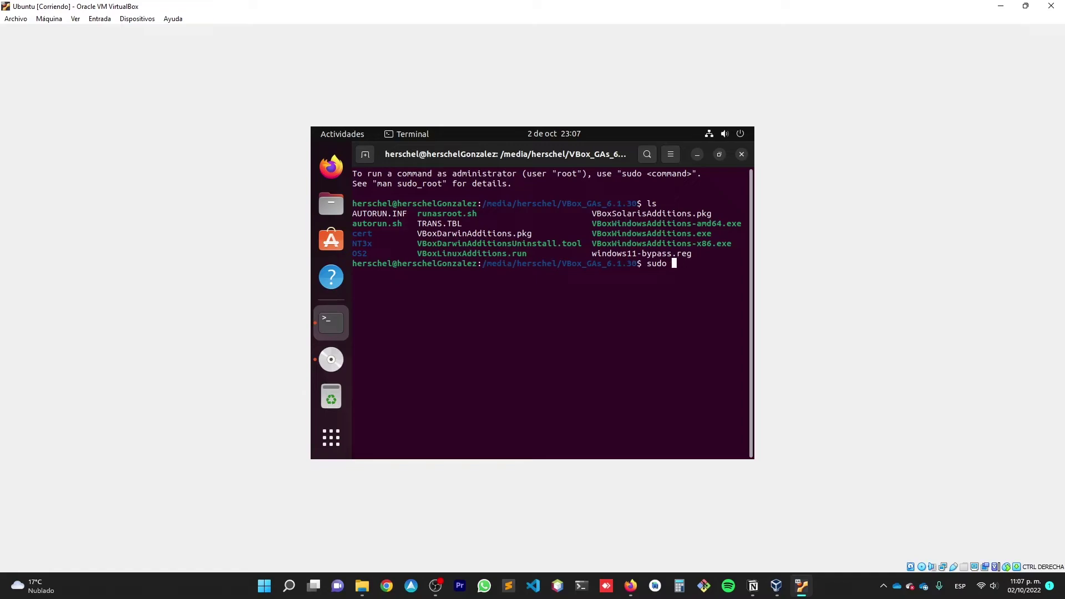
text(./)
right_click(704, 271)
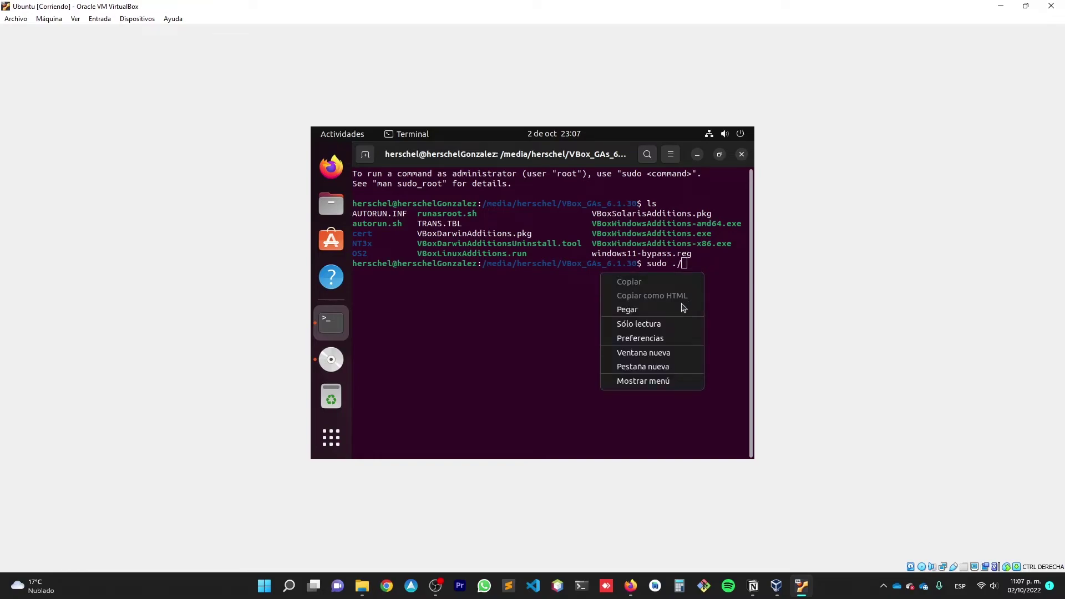
click(654, 309)
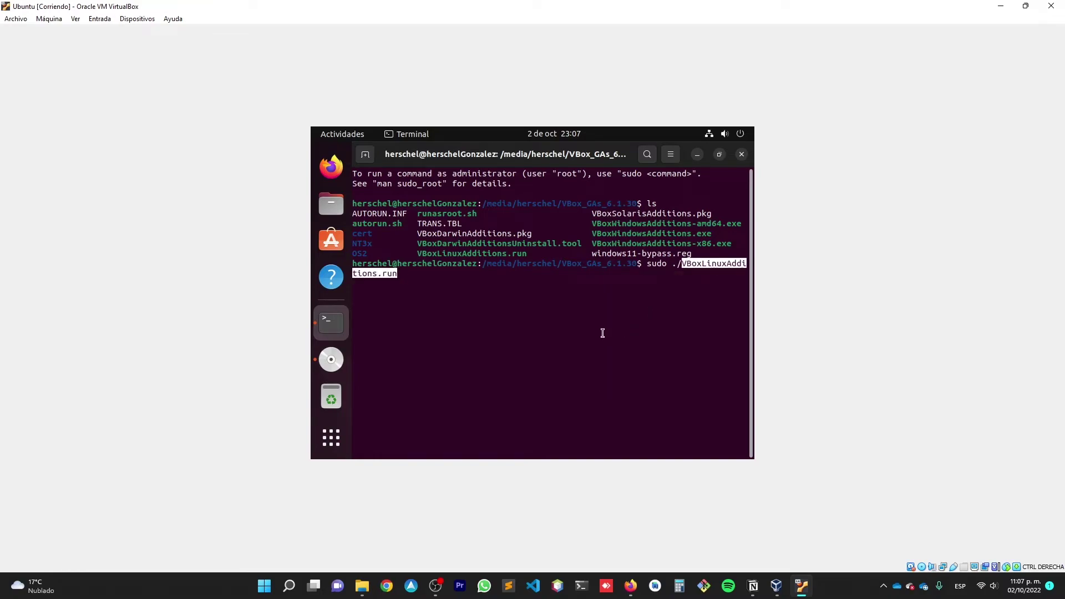
key(End)
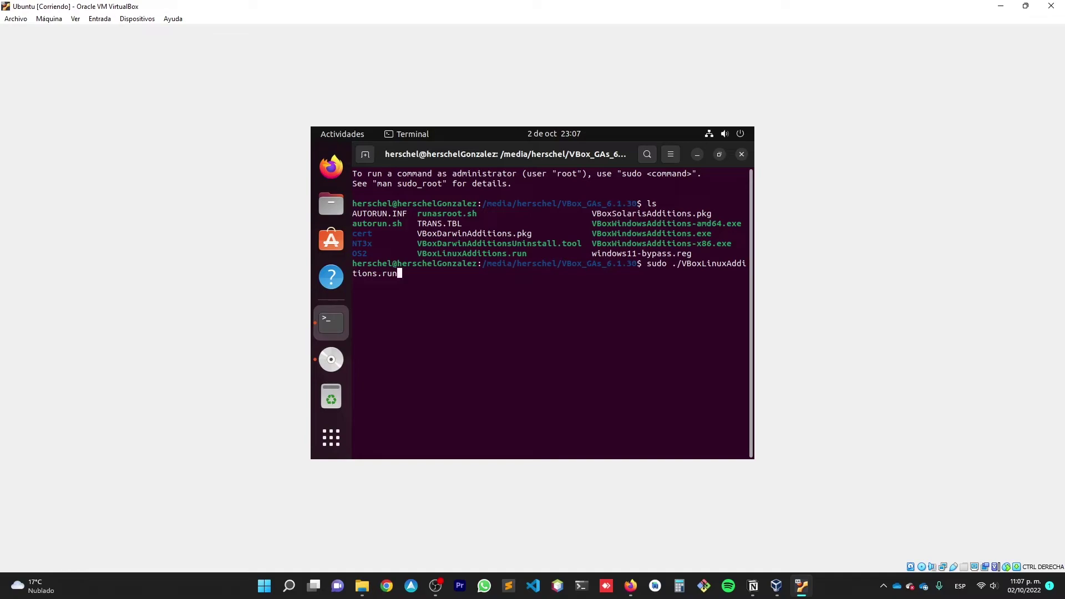
Run sudo ./VBoxLinuxAdditions.run with the admin password, then close the terminal
key(Return)
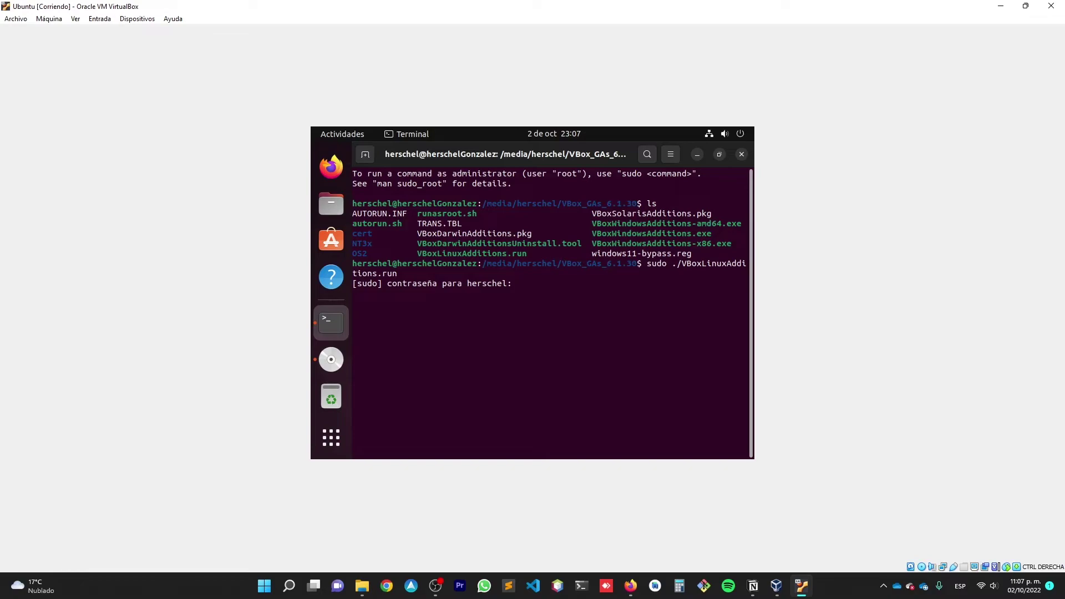
key(Return)
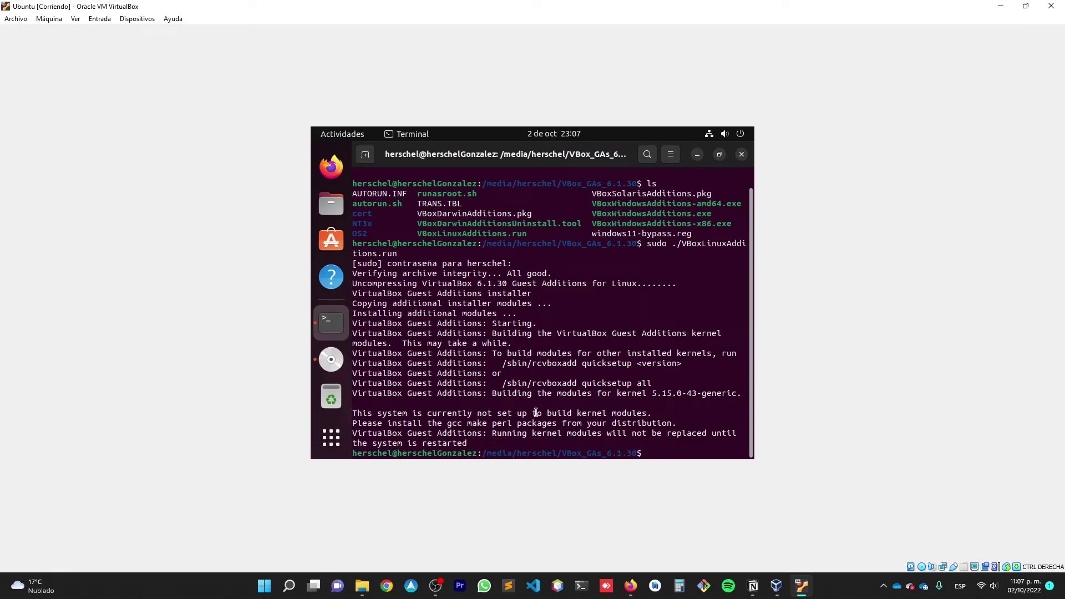
drag(484, 444, 373, 444)
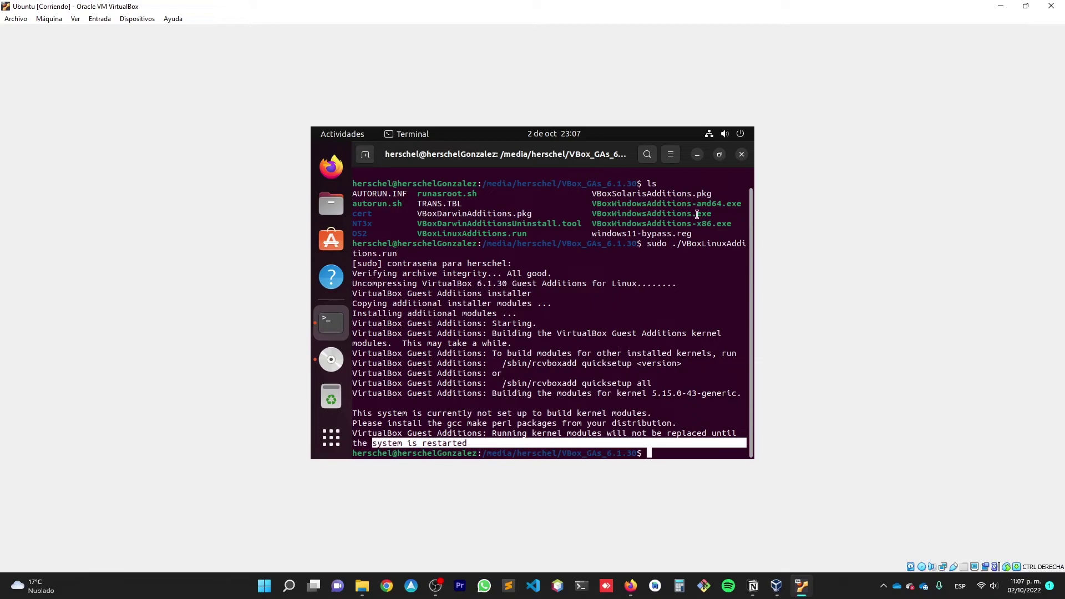
click(742, 156)
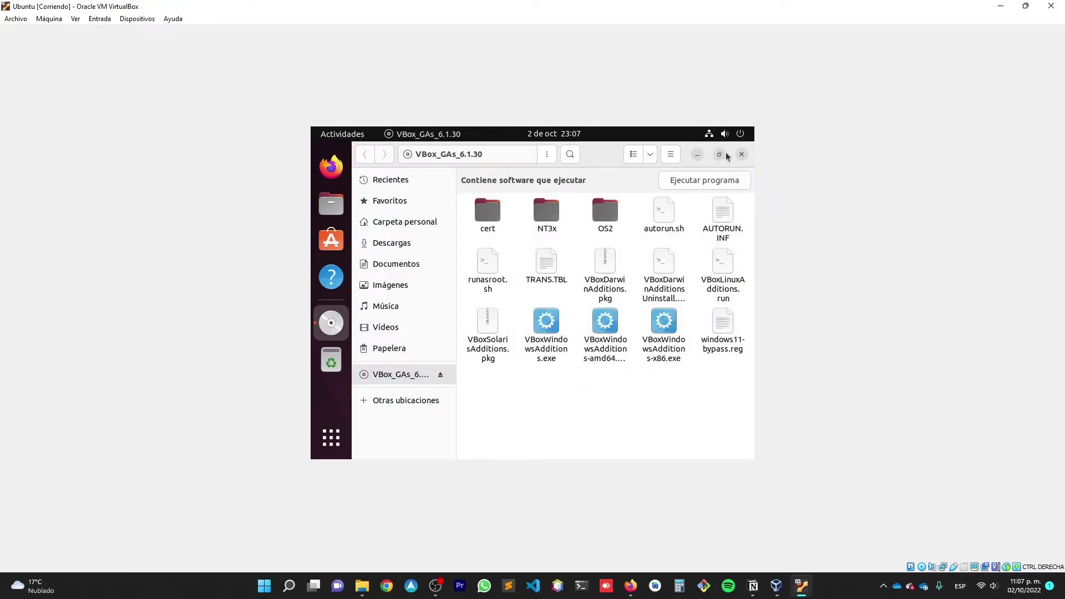
Close the Files window, power off the Ubuntu VM, and start it again
click(742, 156)
click(1052, 6)
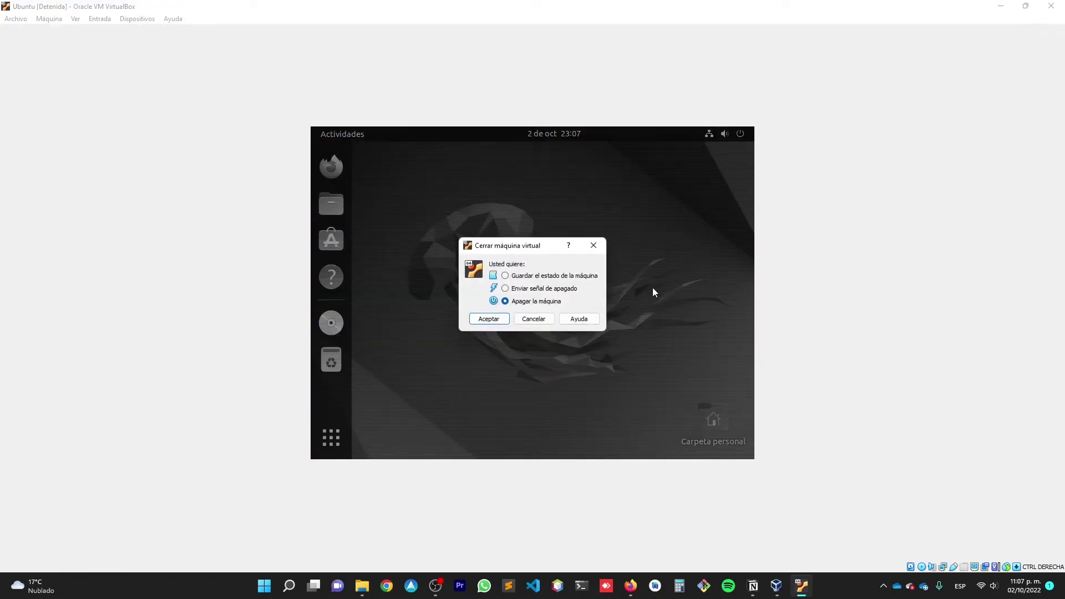
click(482, 320)
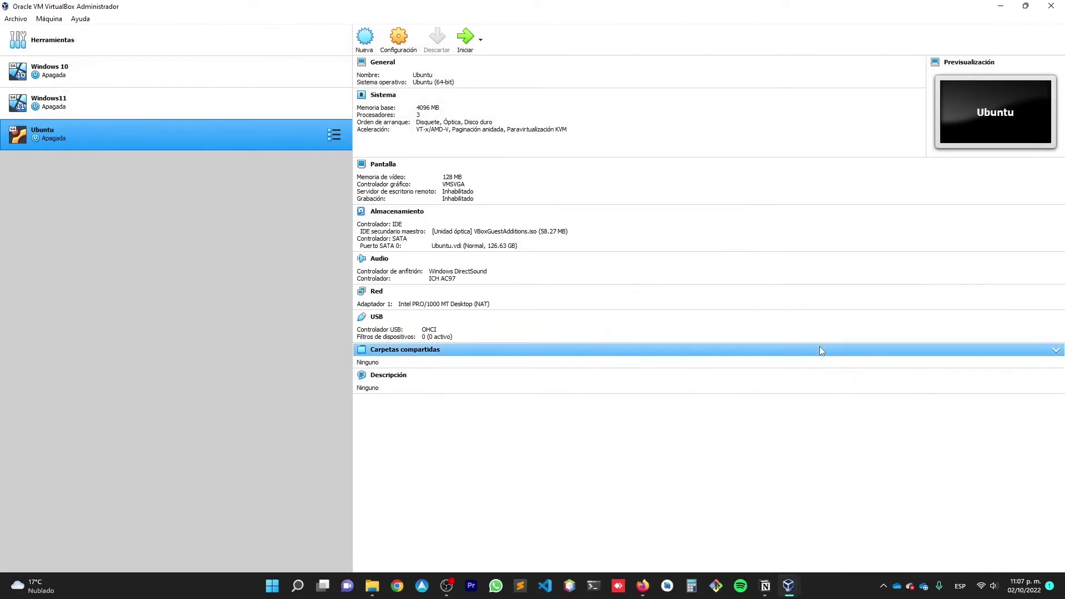
click(466, 37)
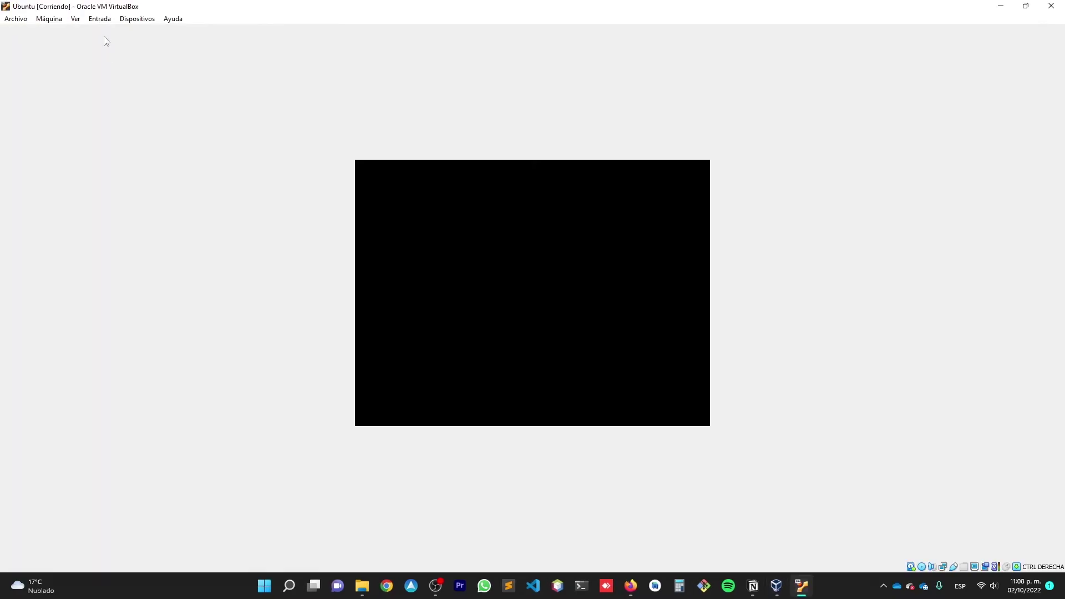
Switch the VM window to full-screen mode from the View menu and confirm
click(50, 19)
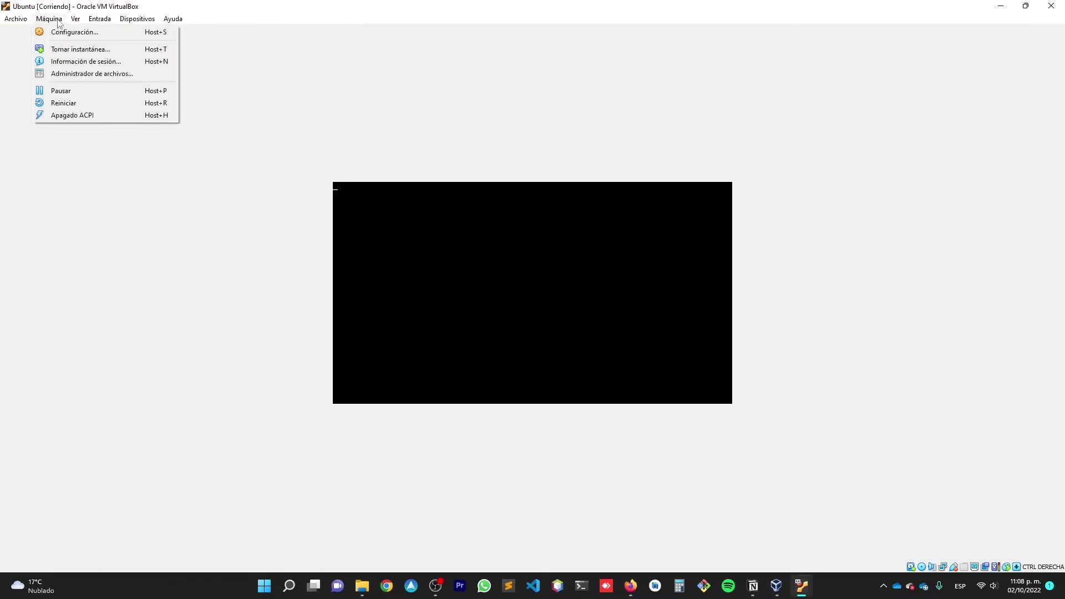
click(61, 136)
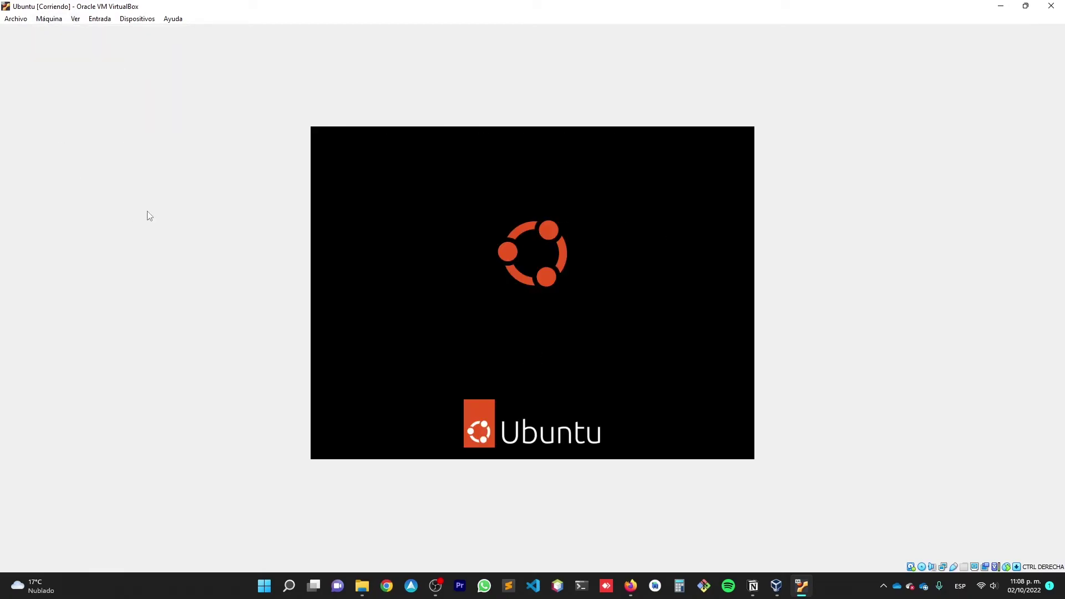
click(76, 20)
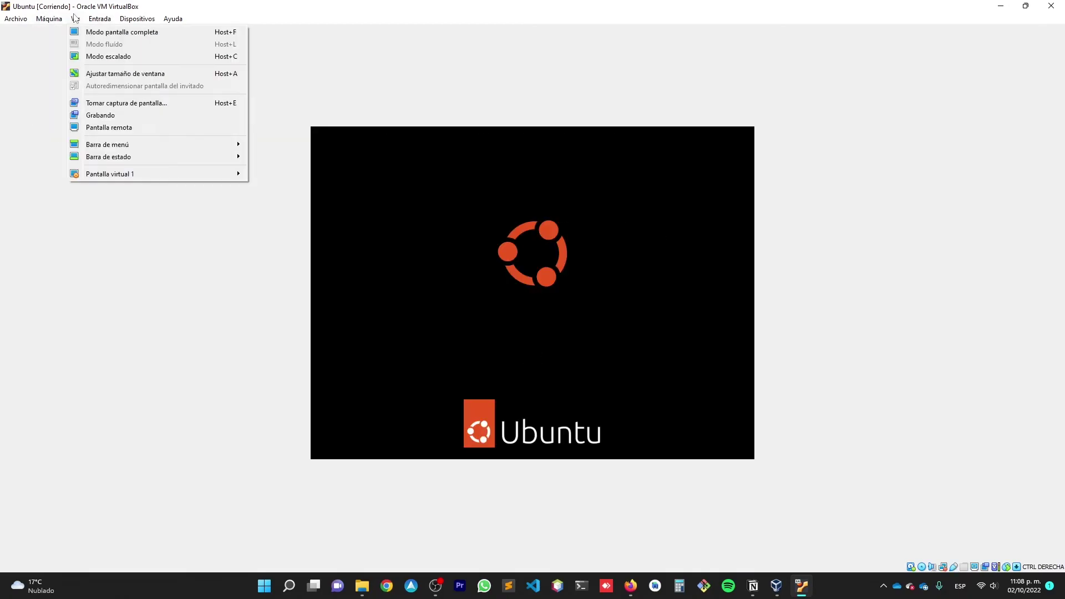
click(89, 33)
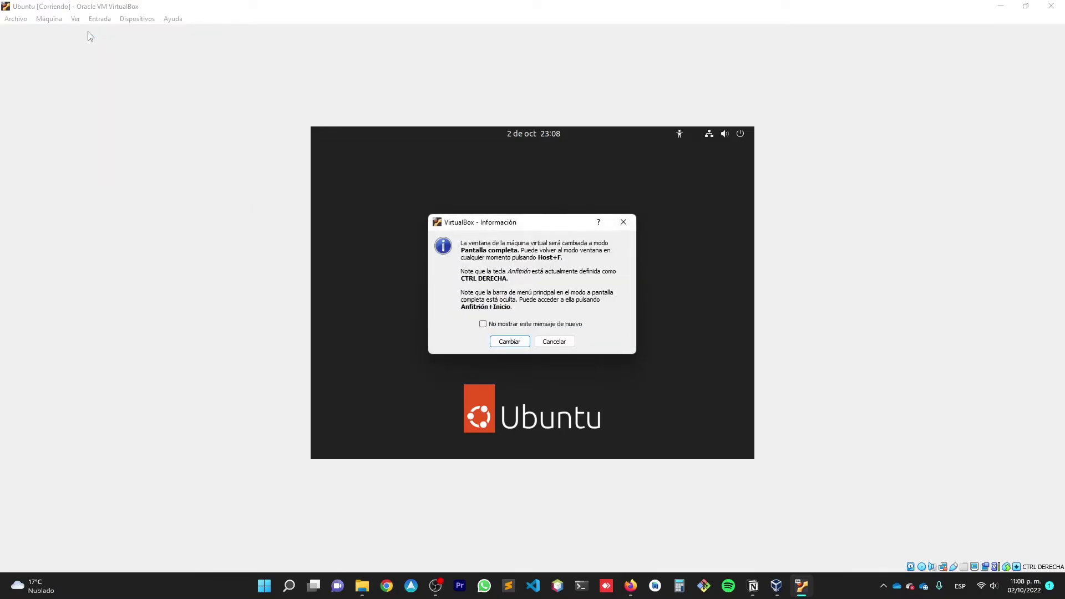
click(510, 341)
Log in to the user account with its password, then return the VM to a normal window
click(556, 312)
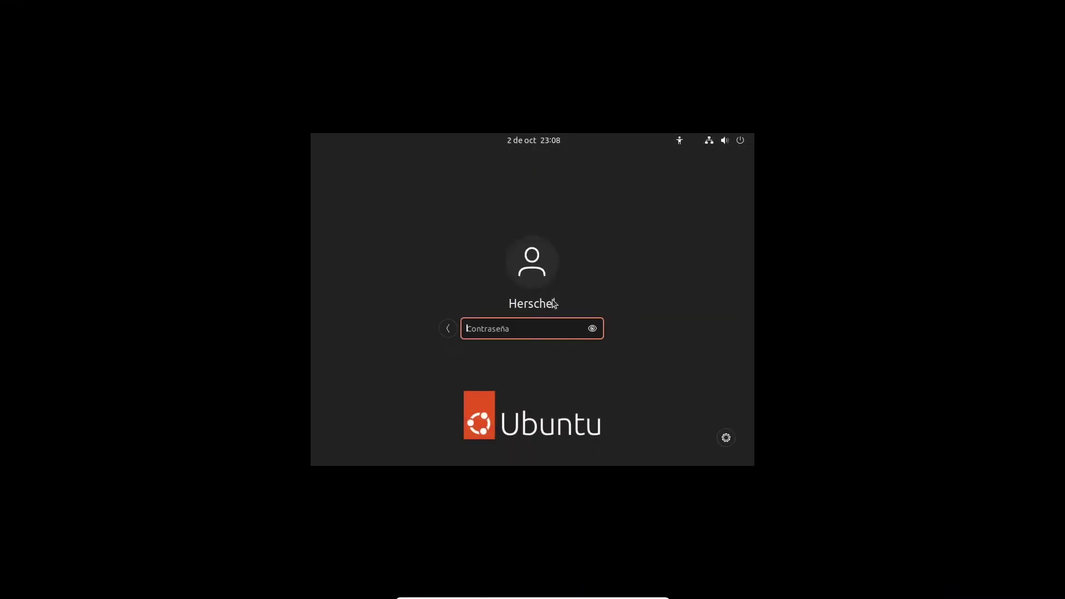
text(**********)
key(Return)
key(ctrl+f)
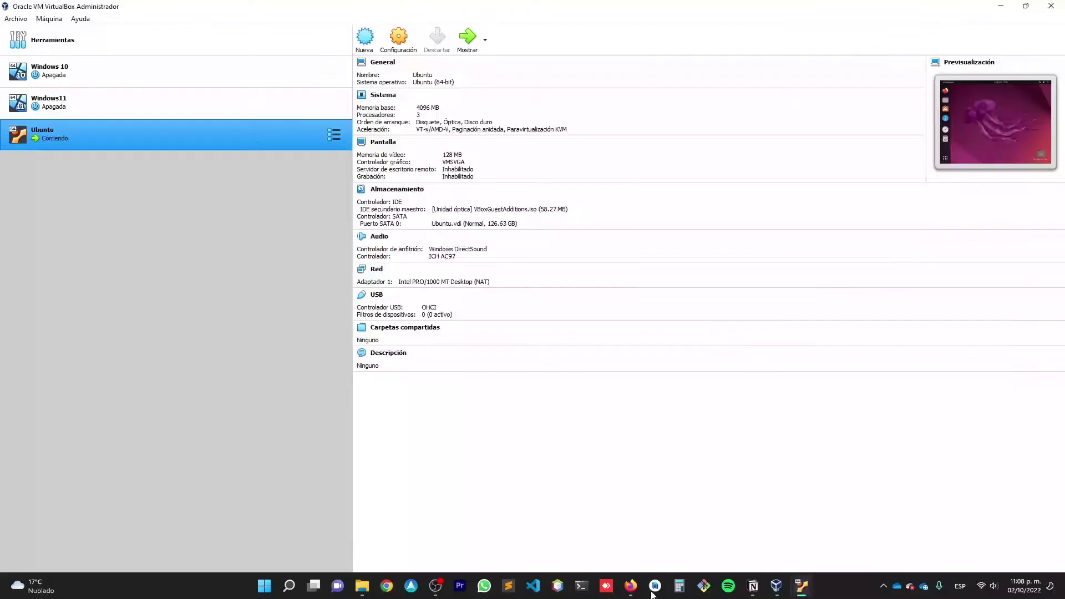
click(55, 20)
mouse_move(75, 19)
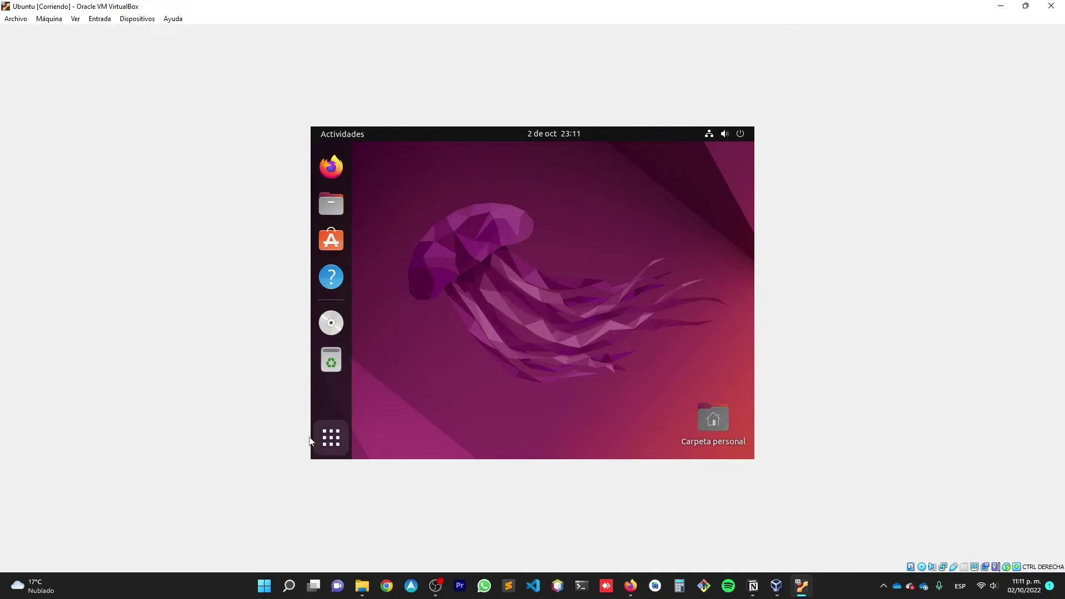
Open a Terminal from the applications list and run 'sudo apt update'
click(331, 438)
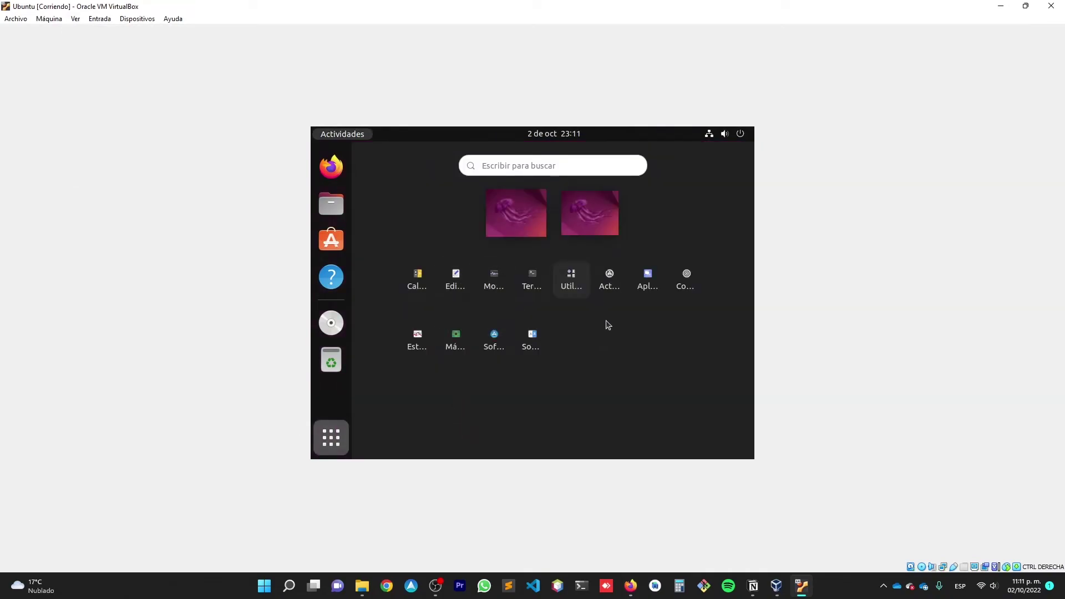
click(532, 279)
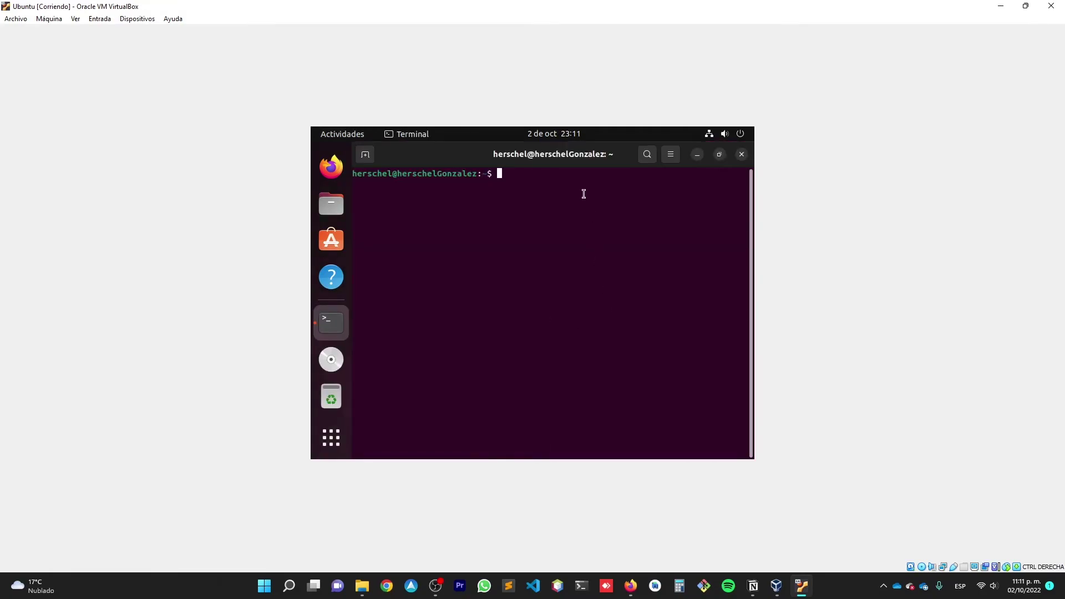
text(sudo apt update)
key(Return)
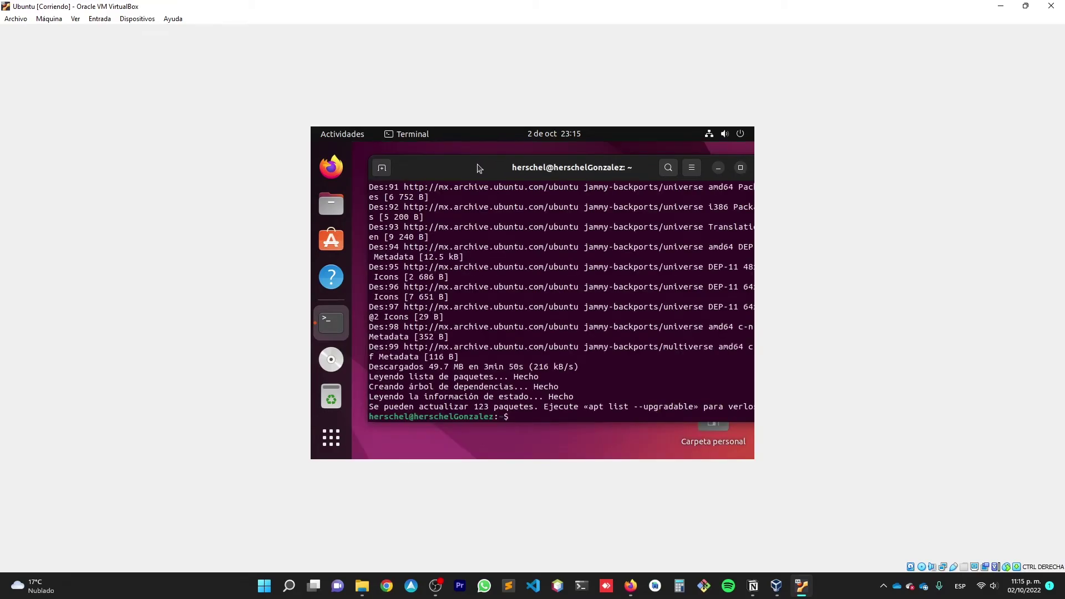
Run 'sudo apt upgrade' and answer 's' to accept the 452 MB upgrade
drag(461, 164, 472, 168)
text(sudo ap)
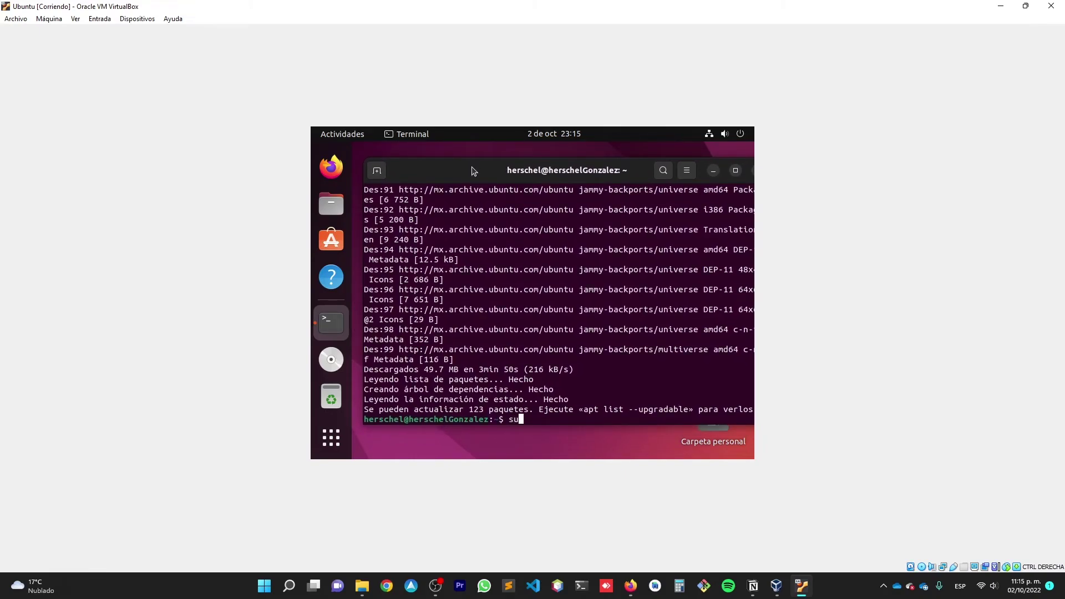
text(t upgrade)
key(Return)
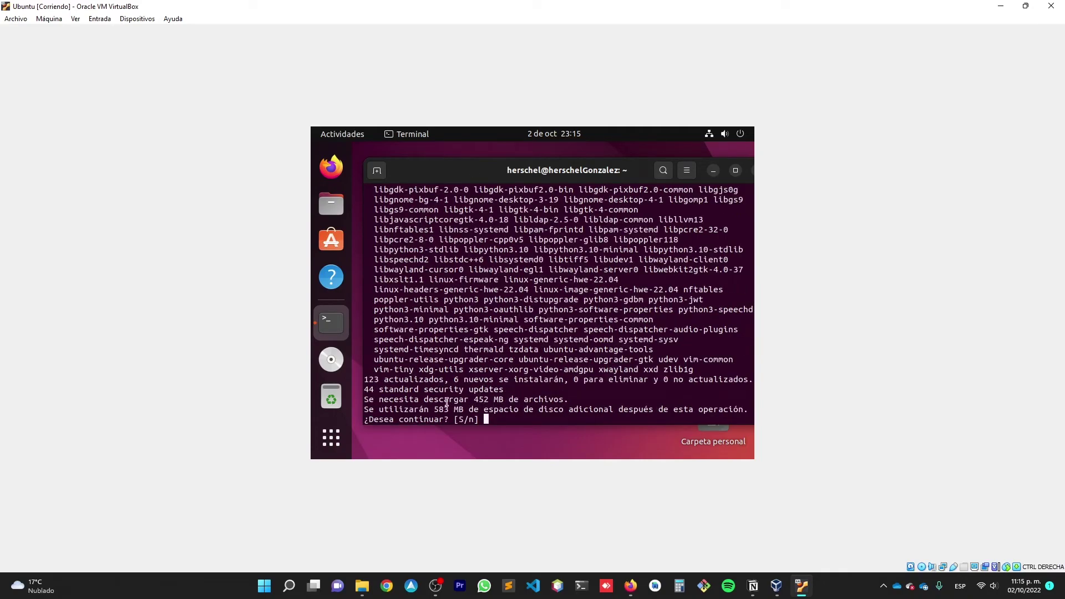
drag(474, 399, 519, 399)
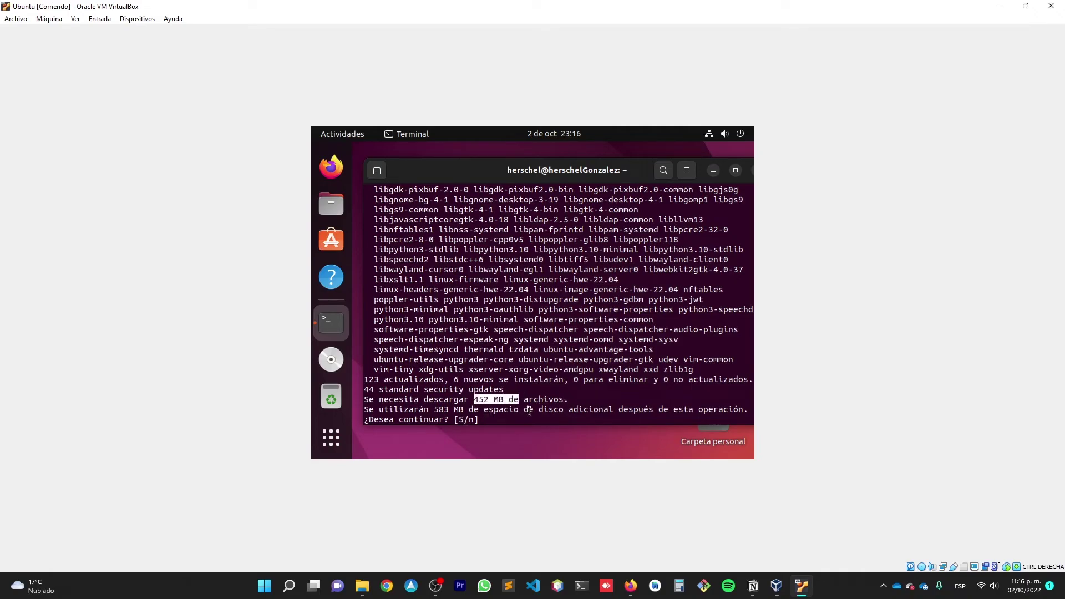
text(s)
Close the terminal window, confirming Cerrar el terminal
drag(468, 165, 410, 196)
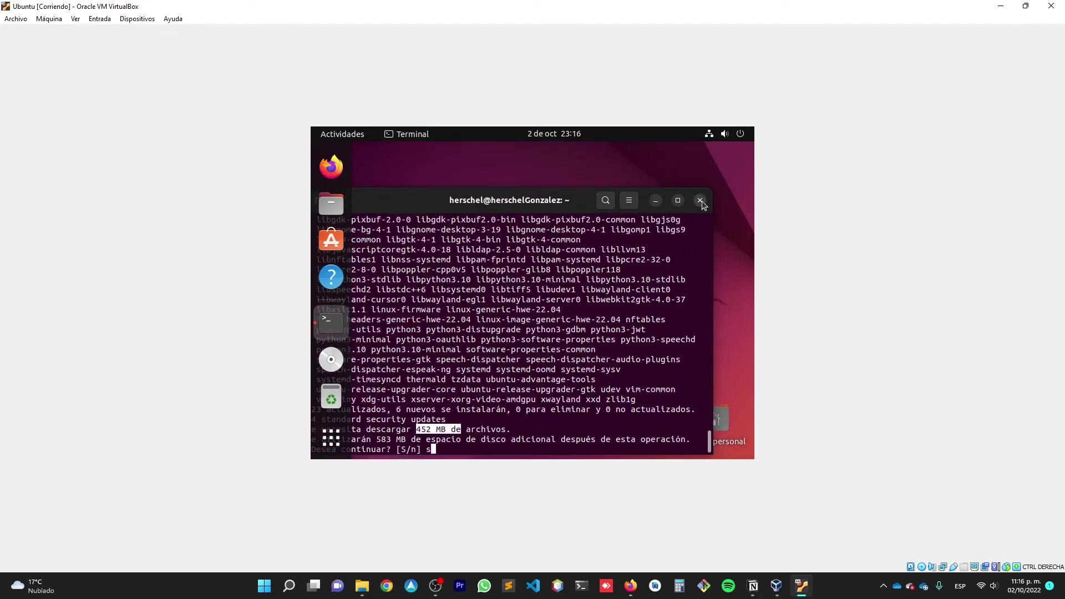
drag(435, 202, 482, 186)
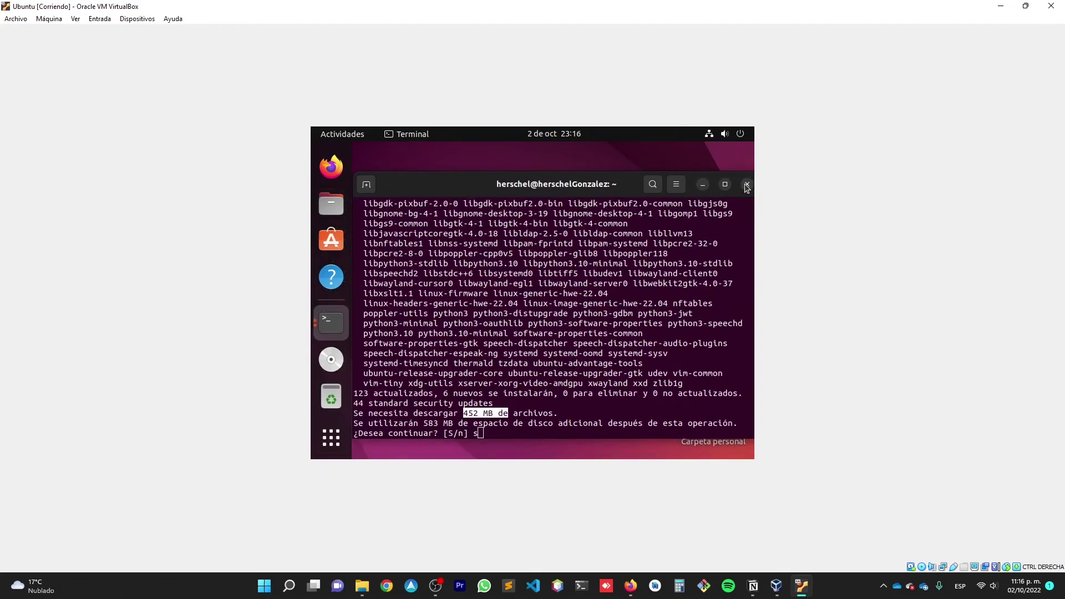
click(747, 184)
click(632, 339)
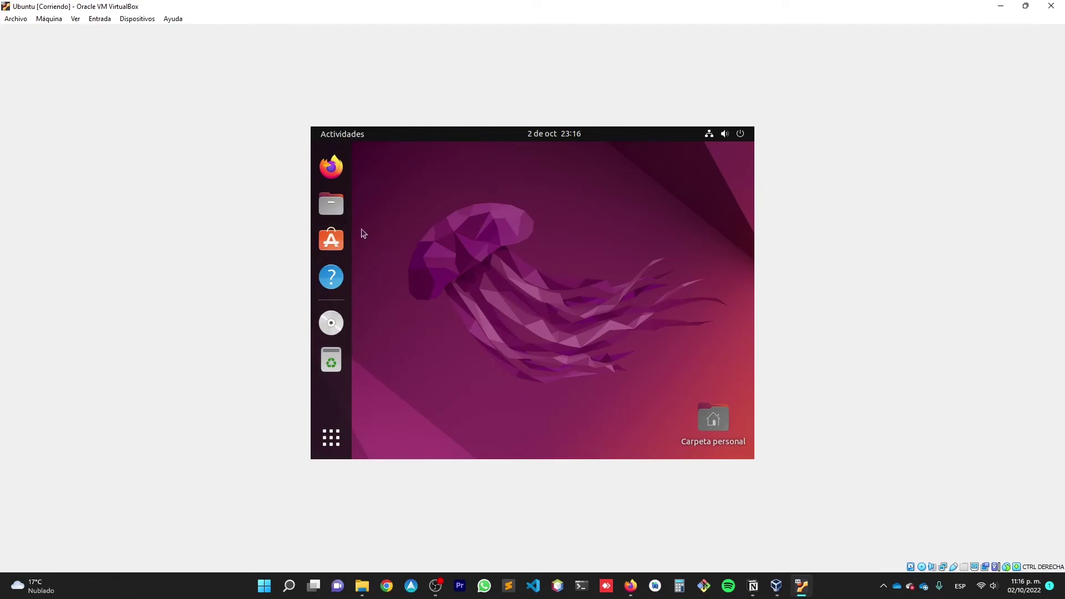
Power off the VM, then with Ubuntu running again open Settings from the status menu and scroll to Monitors
click(1051, 6)
click(489, 319)
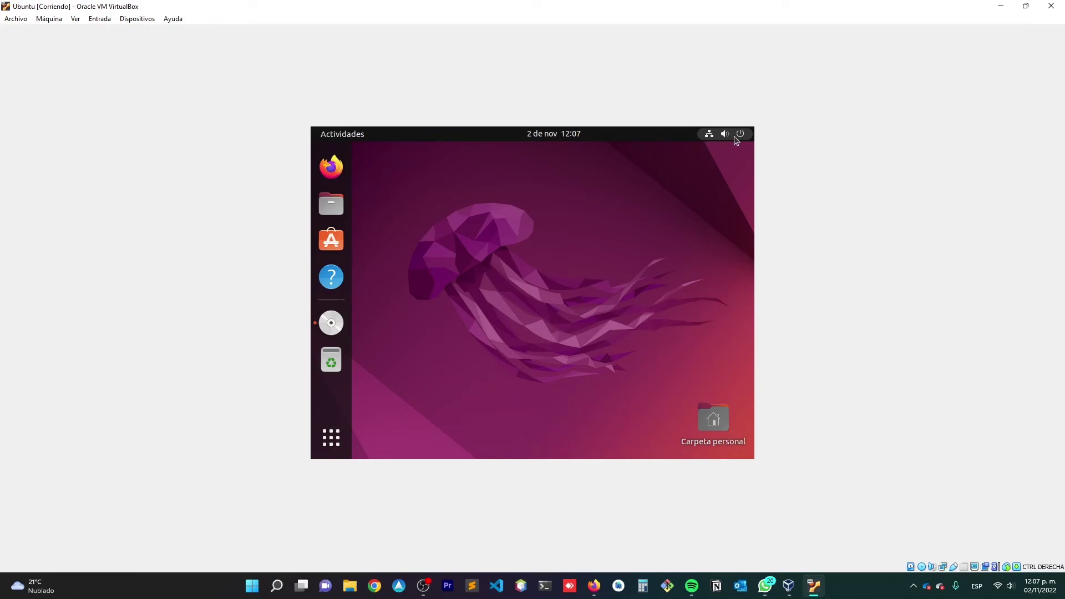
click(705, 134)
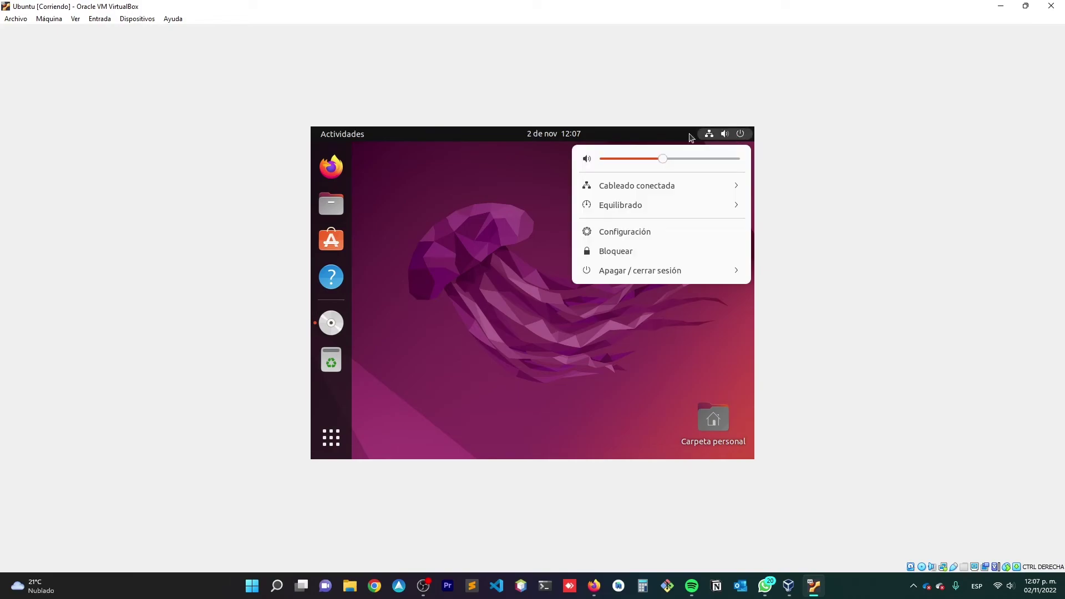
click(668, 231)
scroll(425, 353, down, 3)
scroll(425, 352, down, 5)
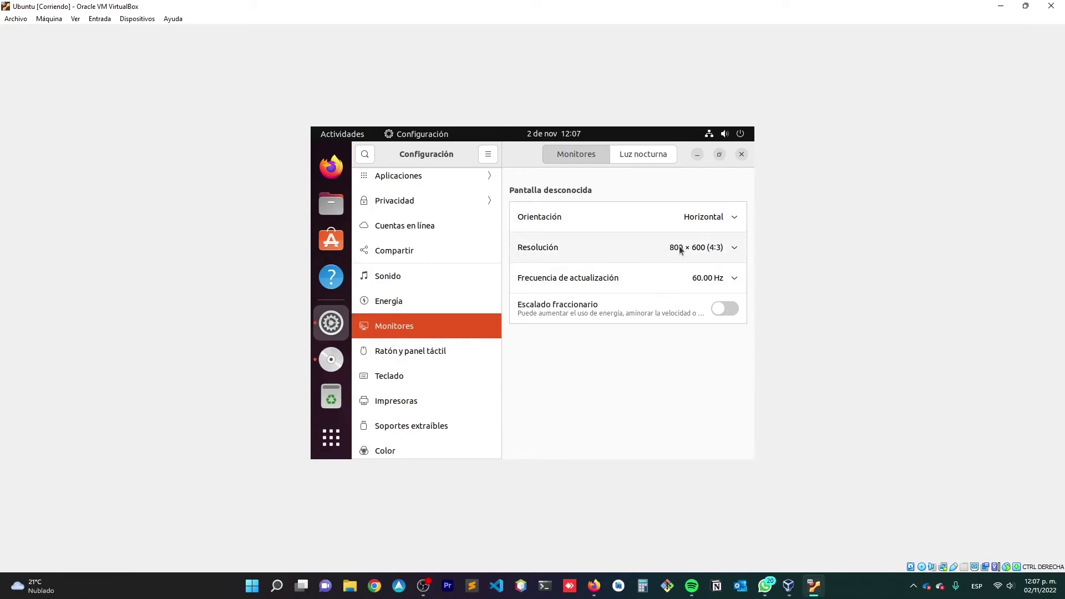
Choose 1920 × 1080 (16:9) in the Resolution list, apply it, and keep the changes
click(733, 248)
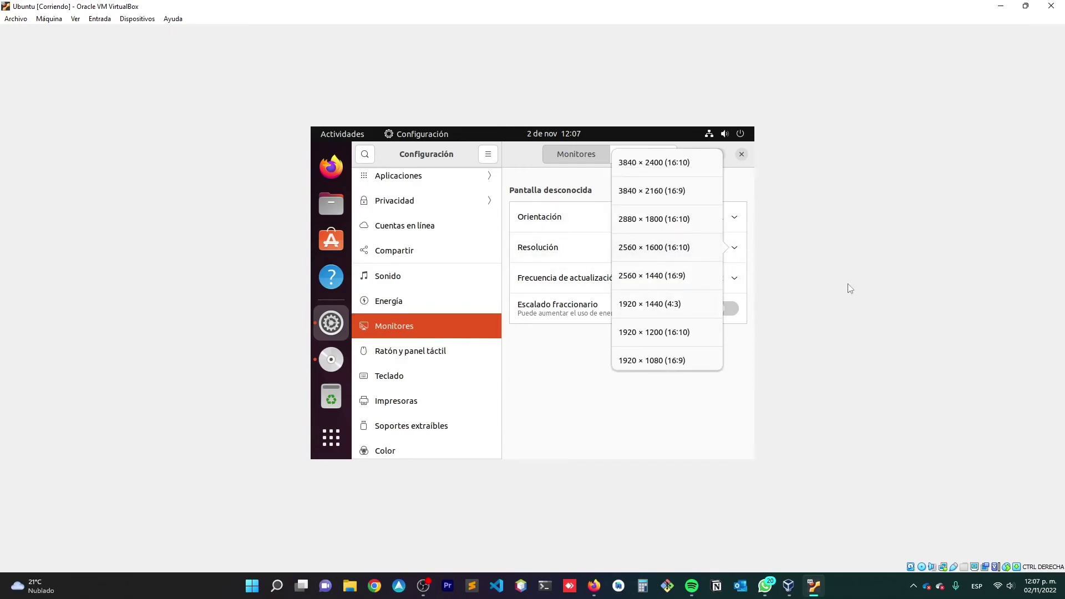
scroll(693, 304, down, 1)
scroll(682, 338, down, 2)
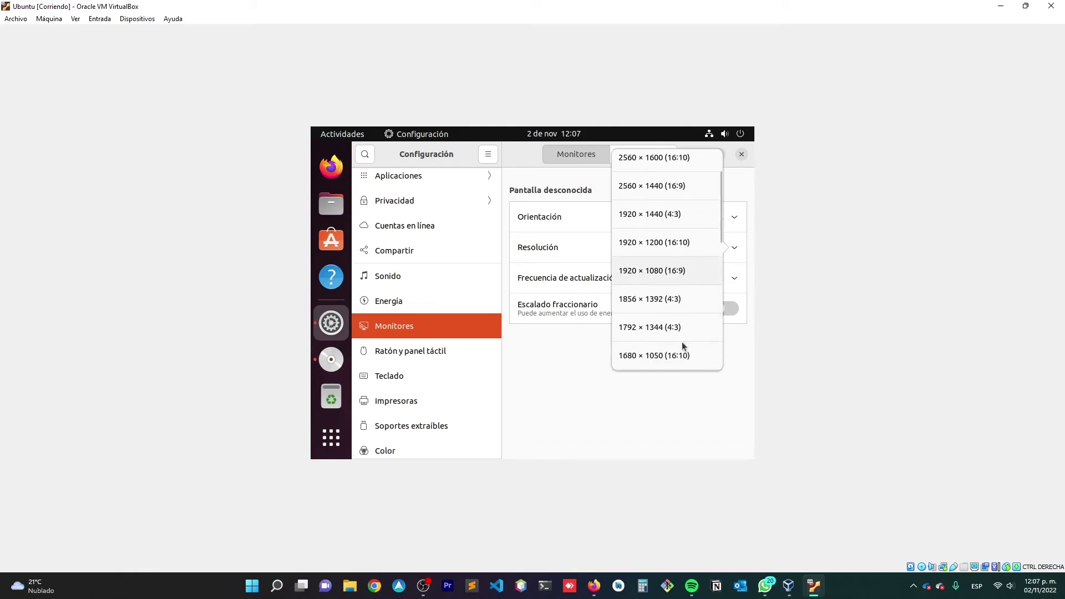
click(671, 271)
click(732, 157)
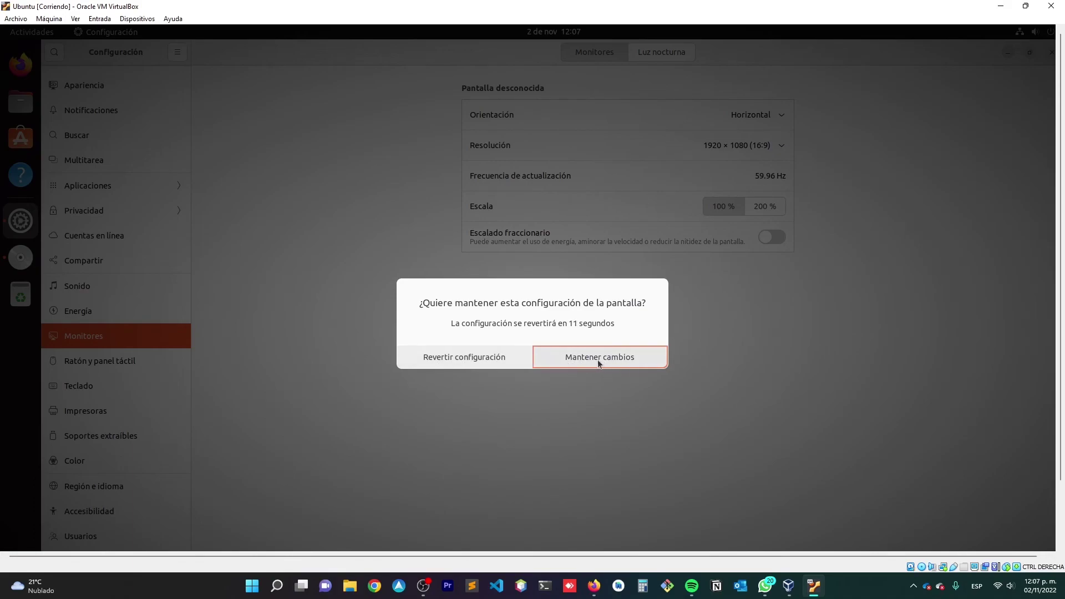
click(616, 358)
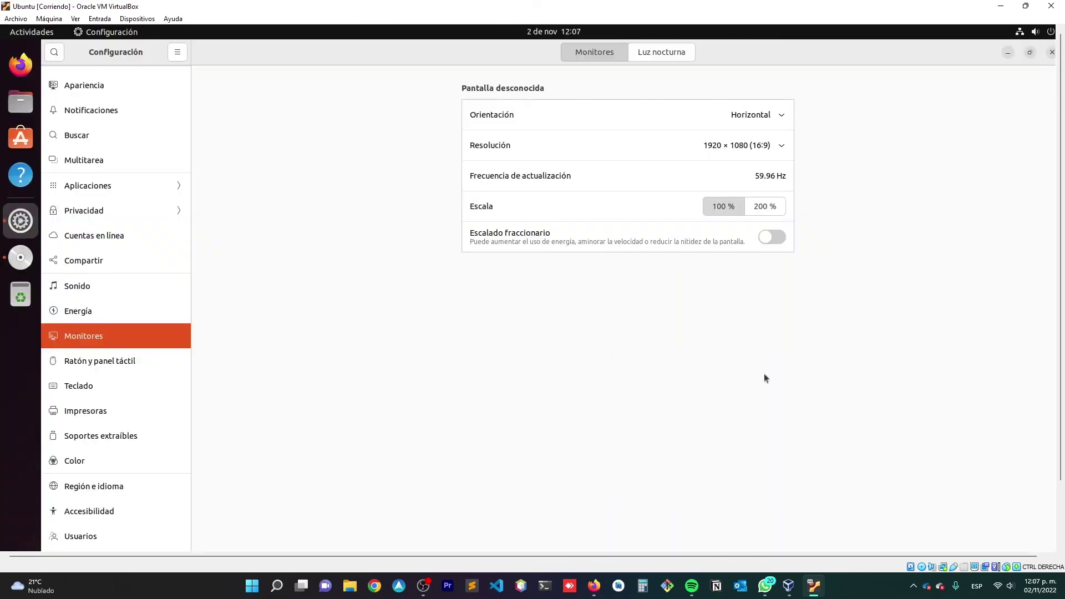
click(79, 20)
Put the VM in full-screen mode via View, confirm with Cambiar, and minimise Settings
click(89, 32)
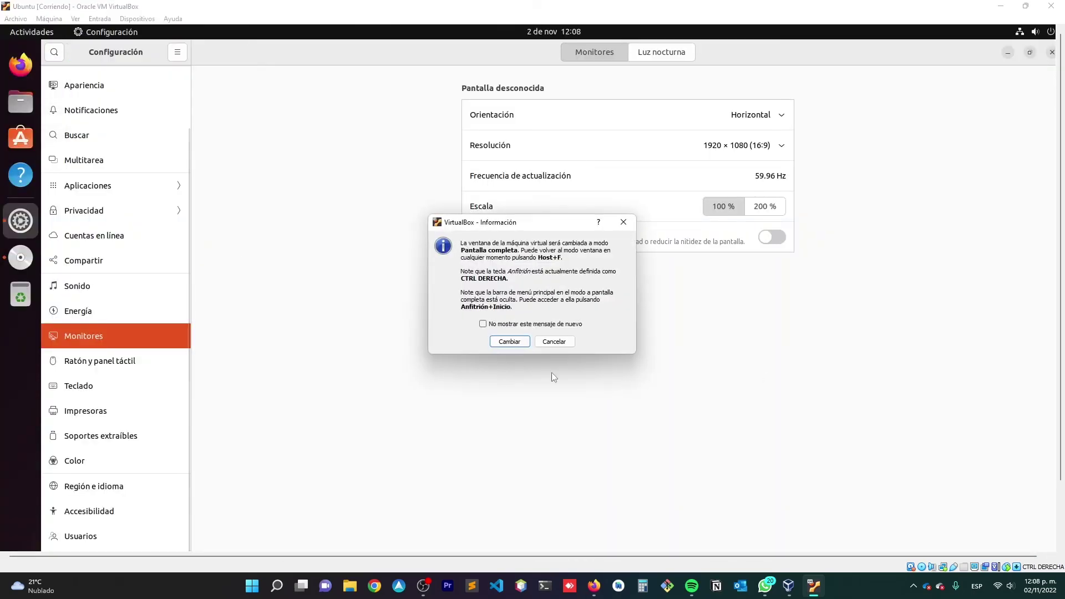
click(509, 342)
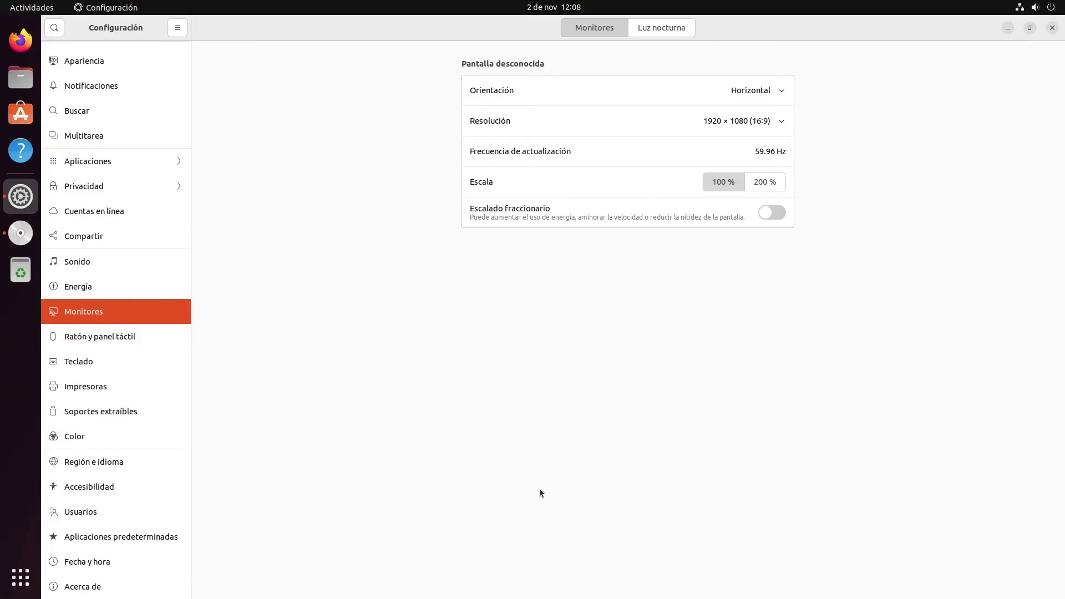
click(1007, 29)
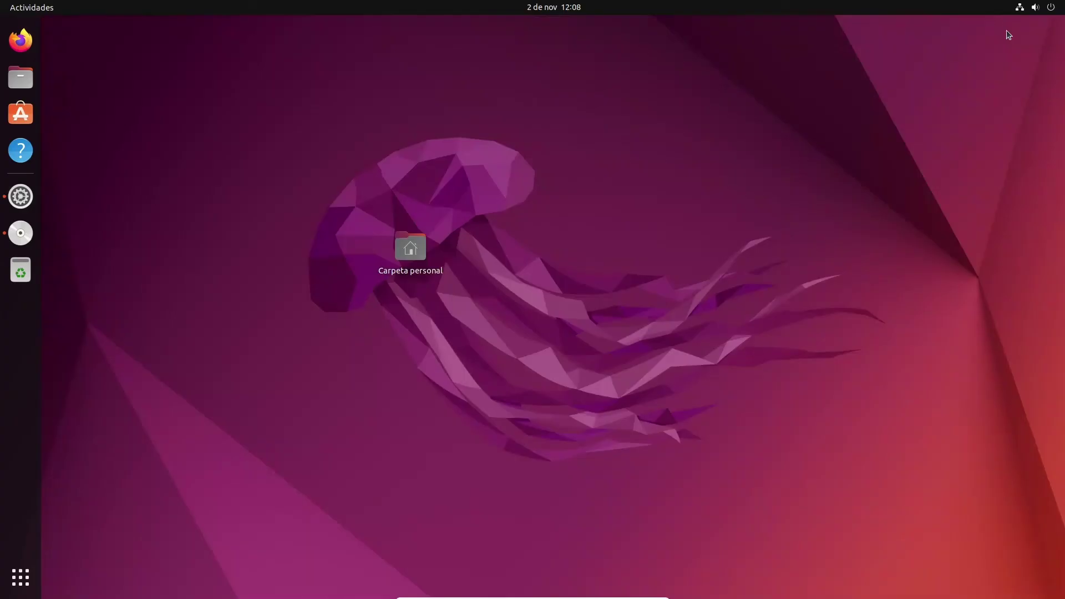